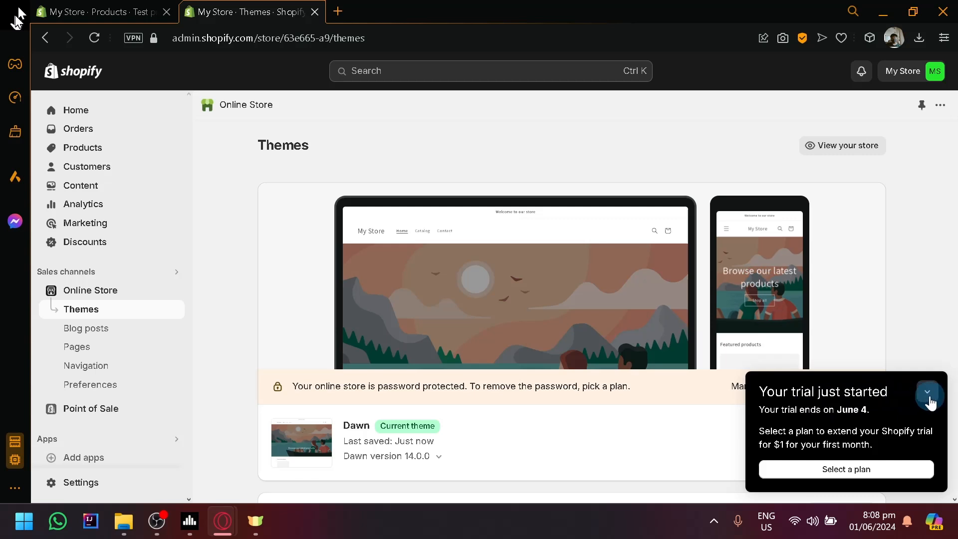
- Collapse the trial notice, then leave the Test product page for the admin Home page, discarding its unsaved changes
click(929, 398)
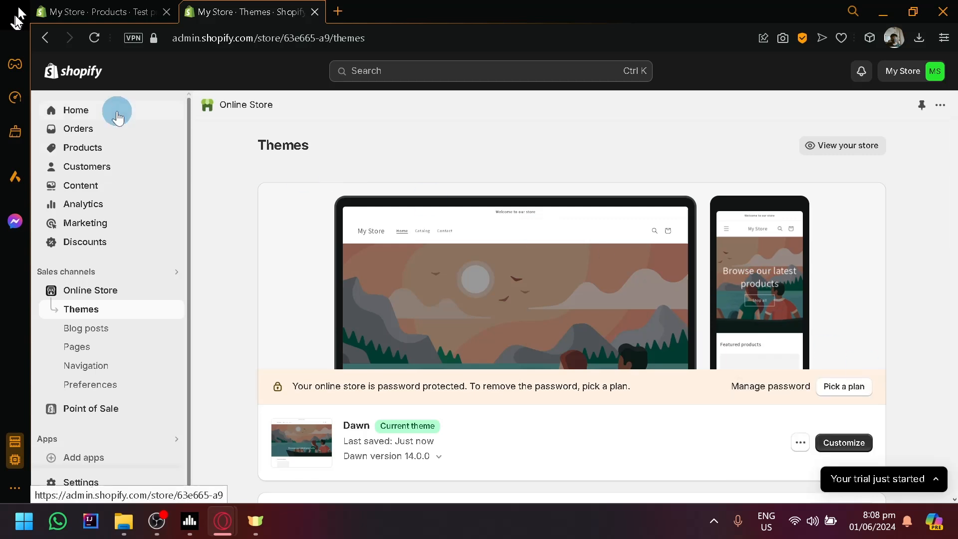
click(95, 7)
click(254, 11)
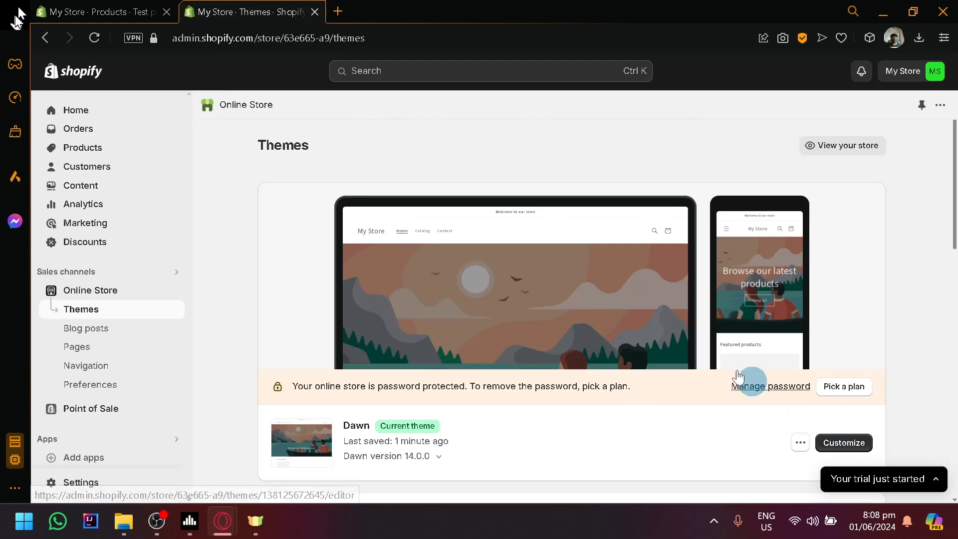
click(136, 7)
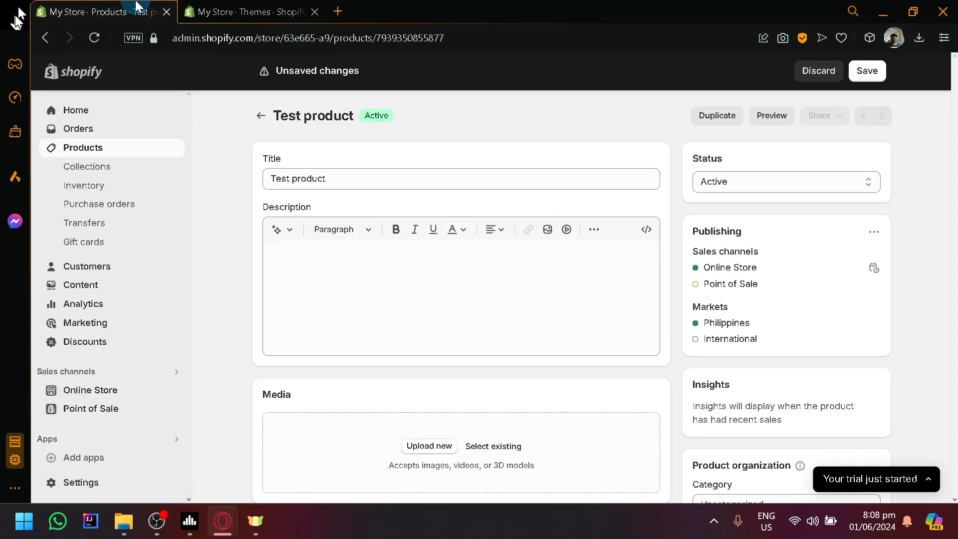
click(75, 110)
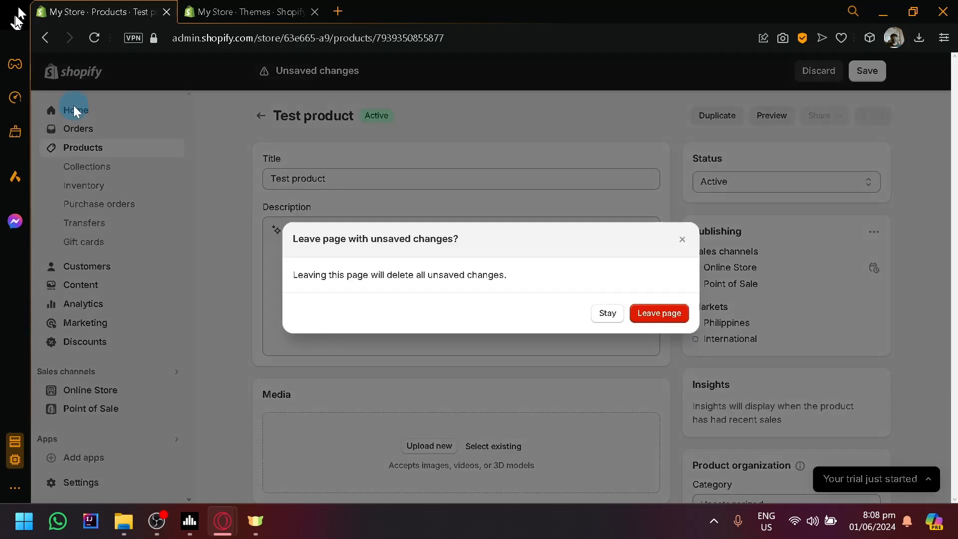
click(689, 312)
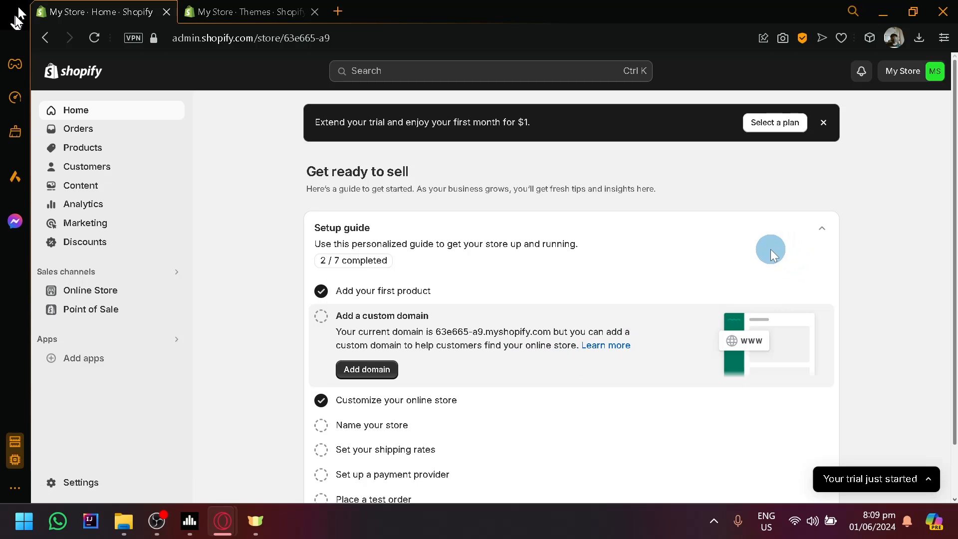
- Preview the current Dawn theme and view the Featured products section of the storefront
click(197, 7)
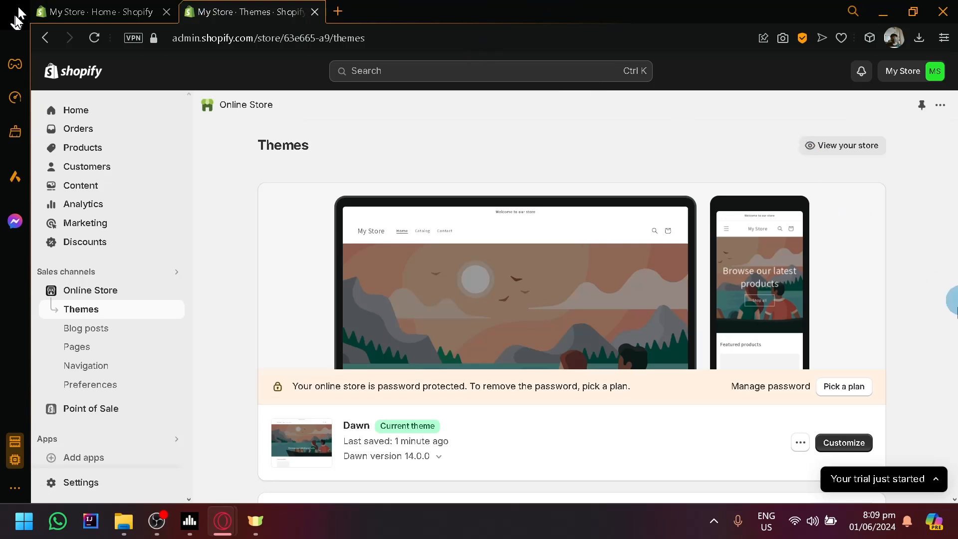
click(800, 443)
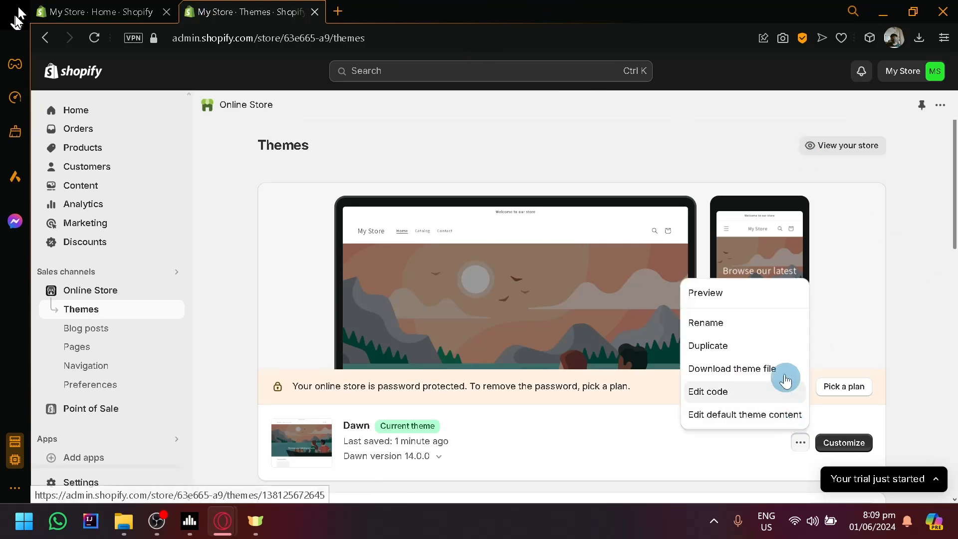
click(743, 299)
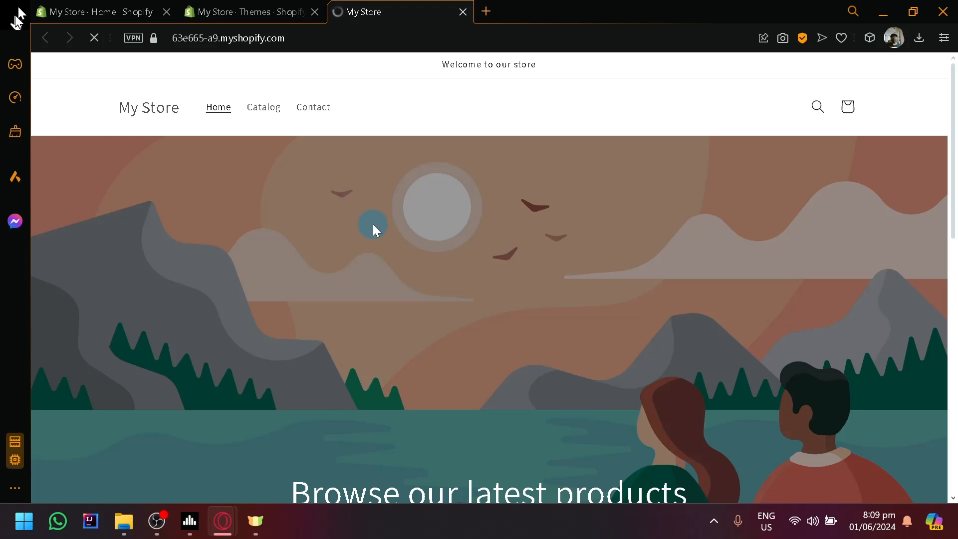
scroll(458, 274, down, 10)
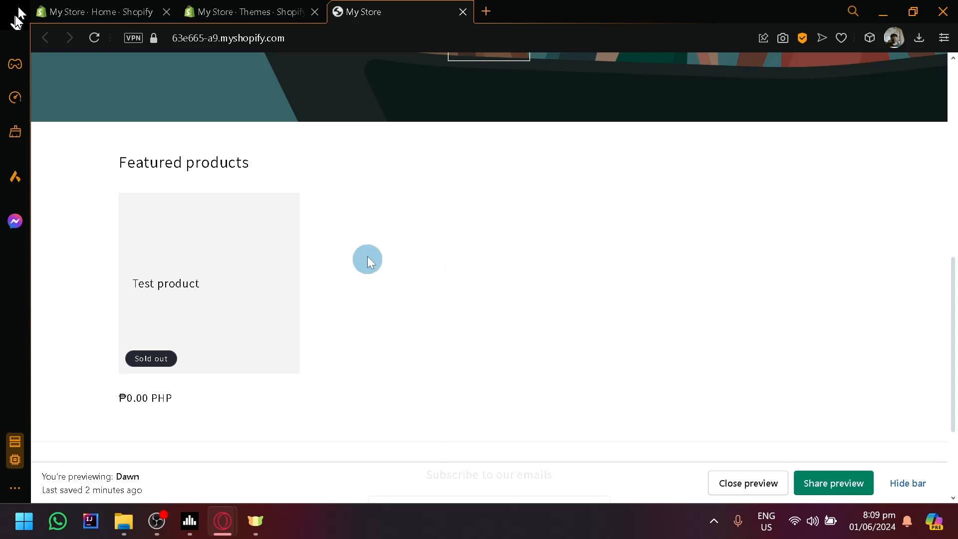
- View the storefront page of the featured Test product and return to the store's home page
click(139, 275)
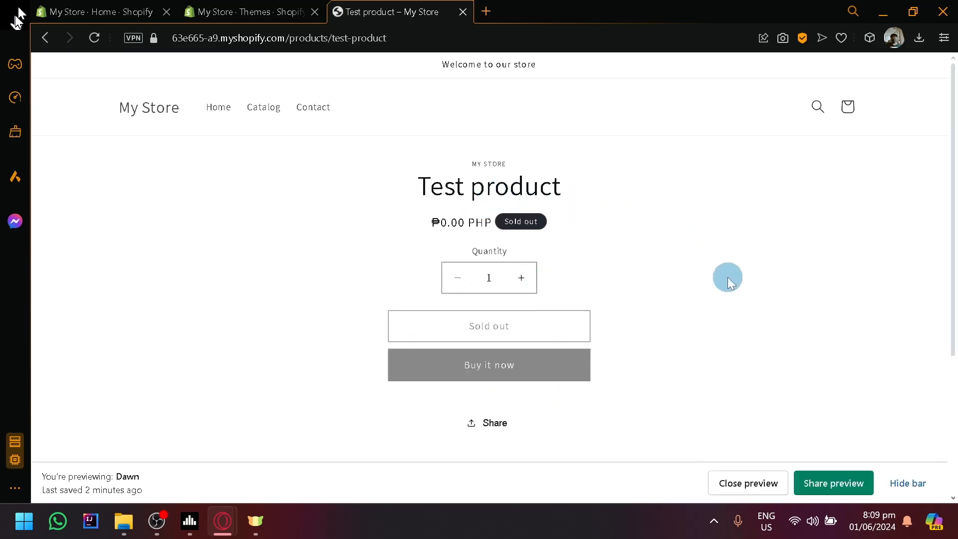
click(45, 38)
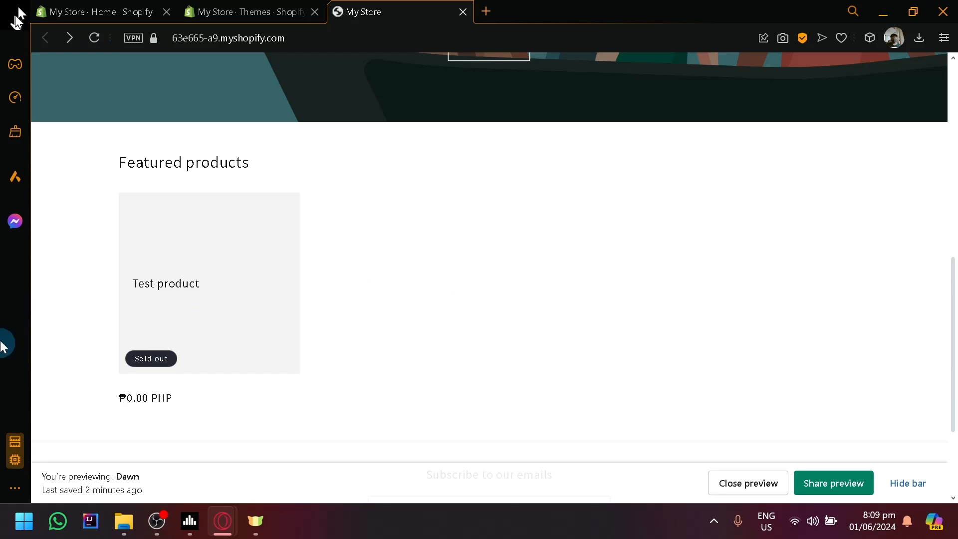
click(199, 255)
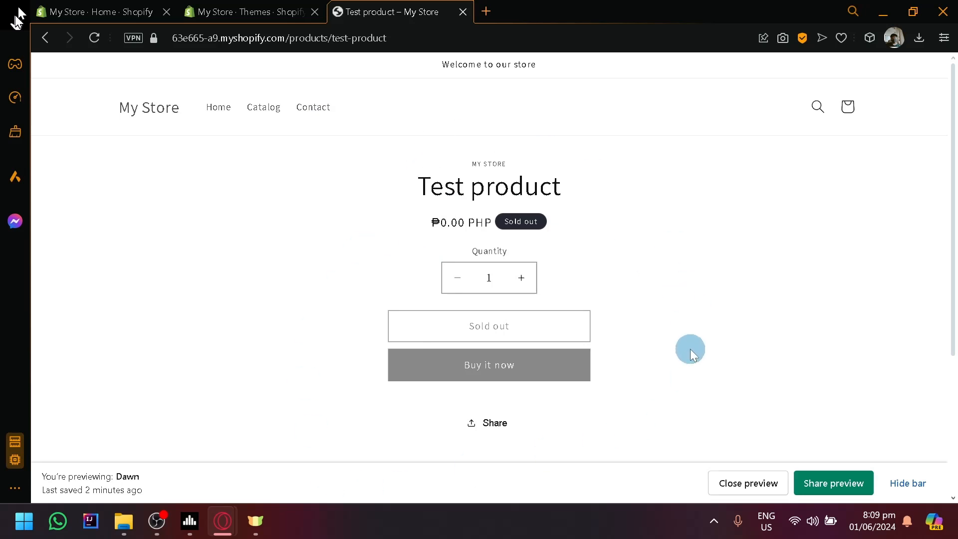
click(44, 38)
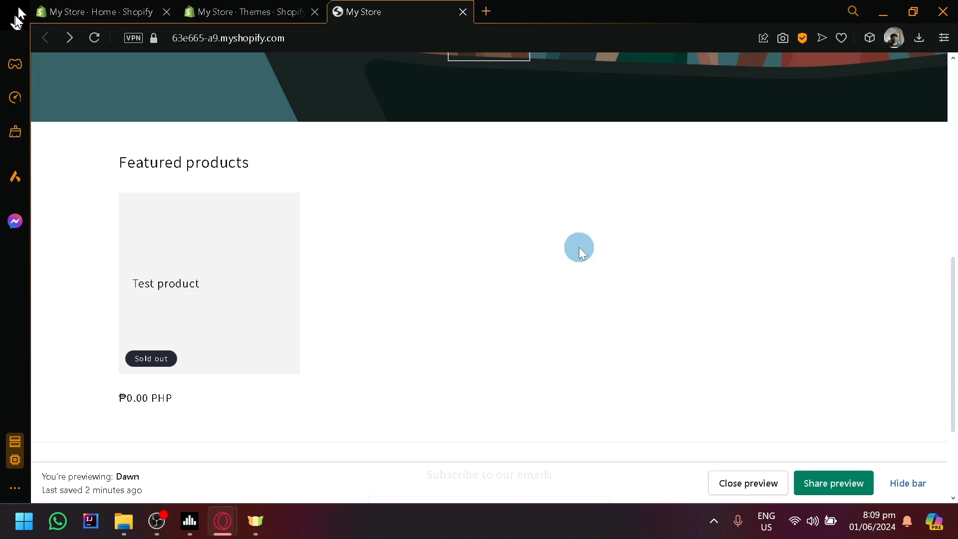
- Open the Products list in the store admin and compare it with the storefront preview
click(62, 6)
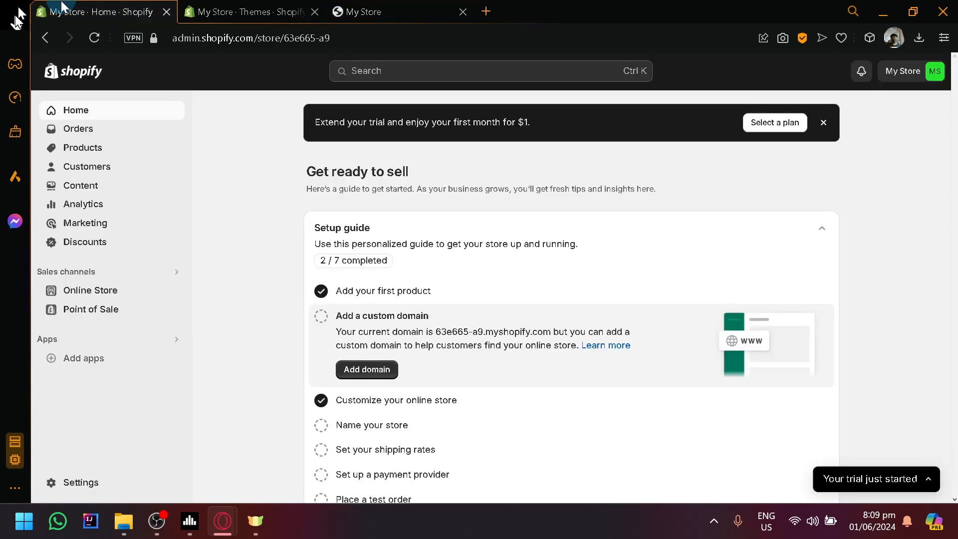
click(94, 150)
click(357, 13)
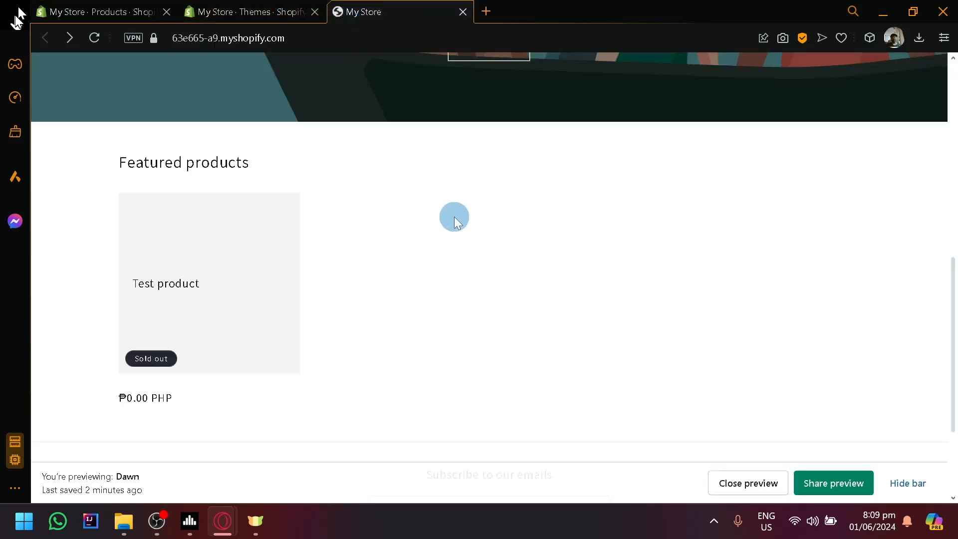
click(155, 11)
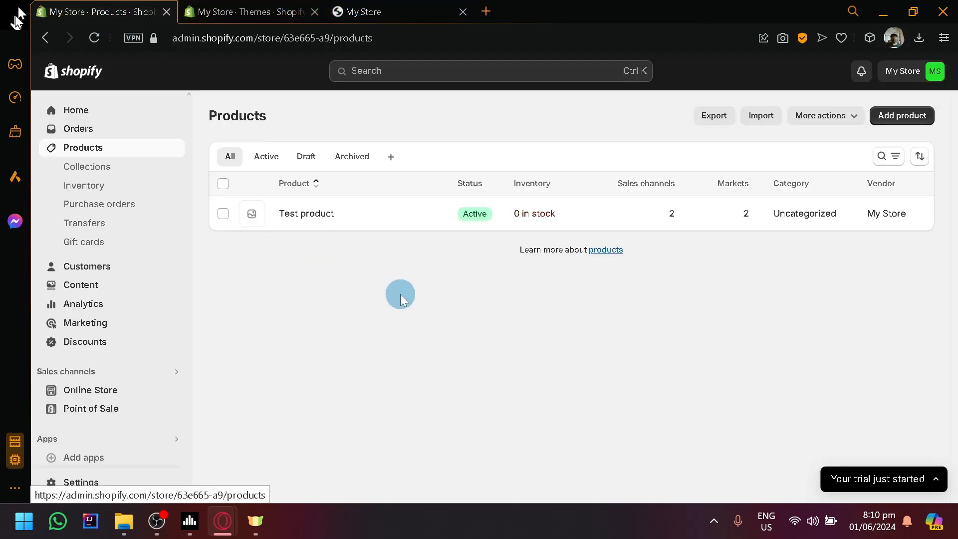
click(359, 11)
click(115, 11)
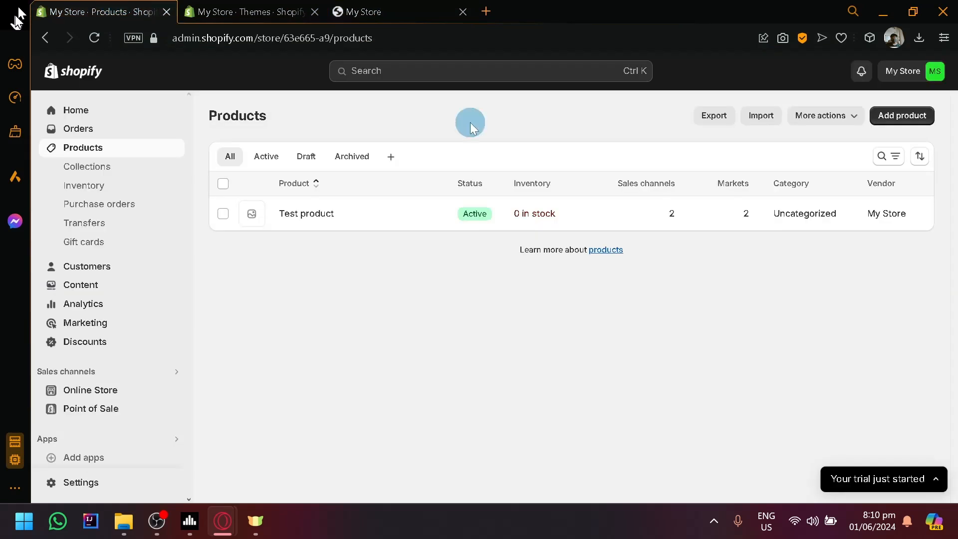
- Start adding a new product with the title Test product 2
click(888, 120)
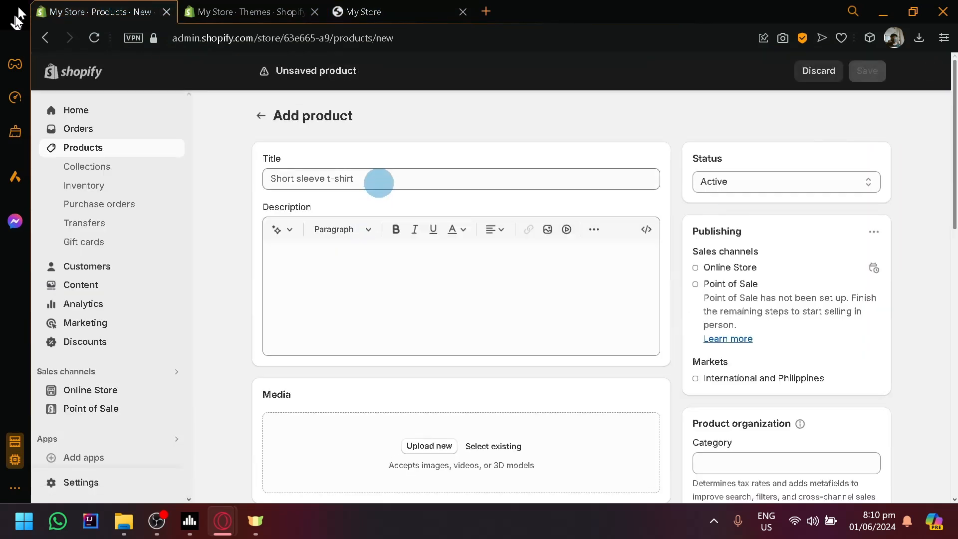
click(379, 181)
text(Test product 2)
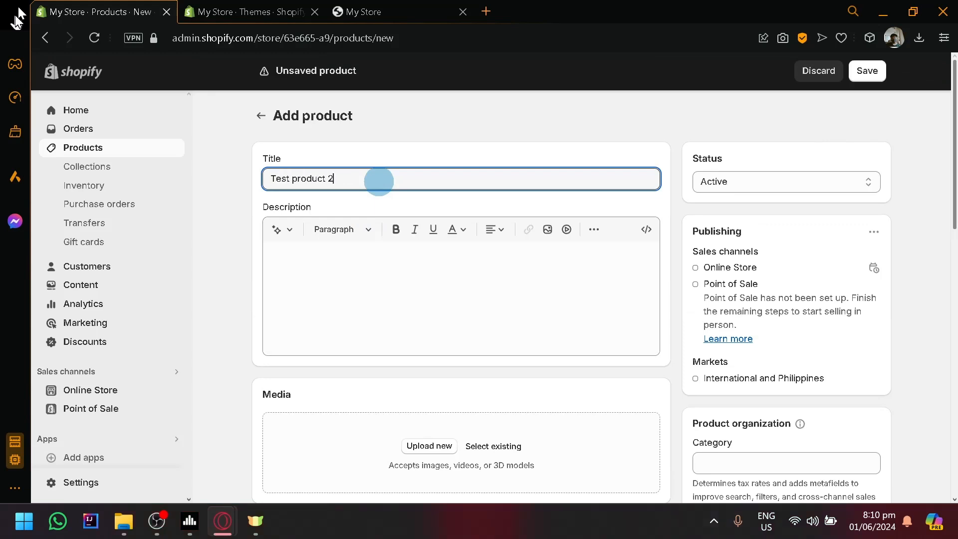
- Set the new product's quantity at the shop location to 43 and its price to 40
scroll(386, 199, down, 7)
click(363, 166)
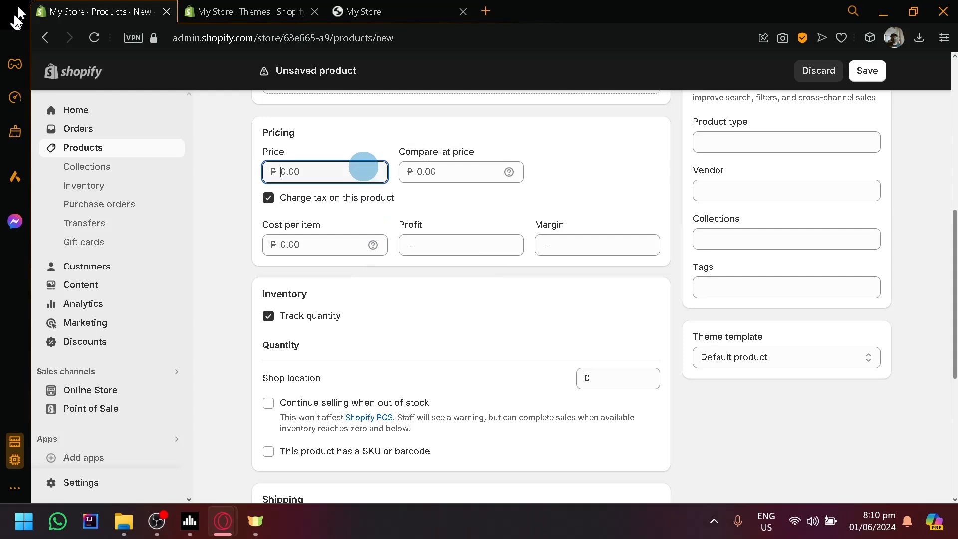
scroll(541, 233, down, 4)
click(597, 184)
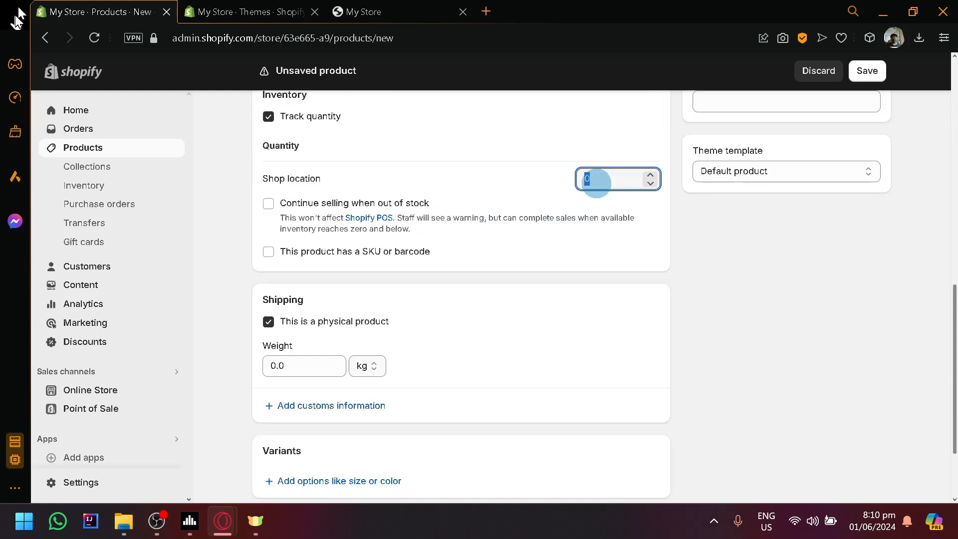
scroll(596, 181, up, 7)
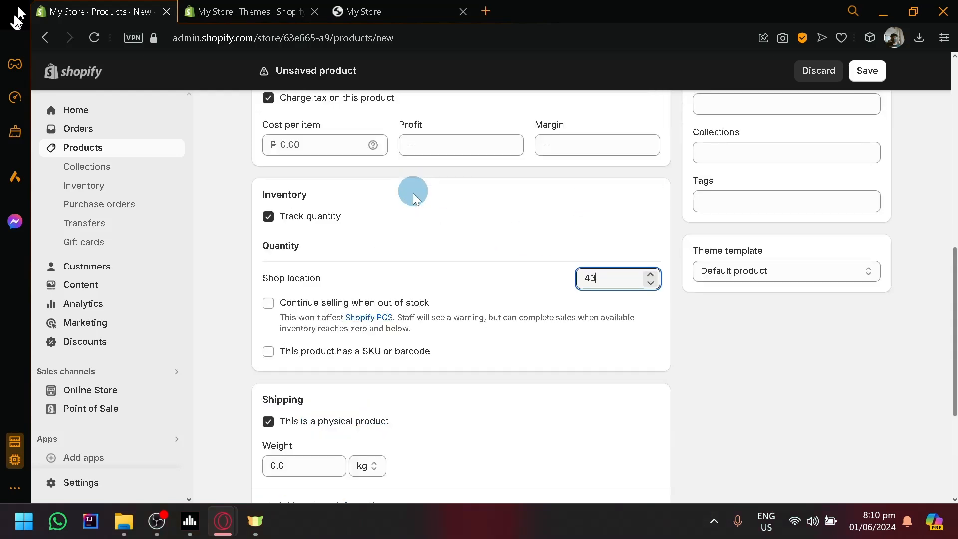
click(314, 170)
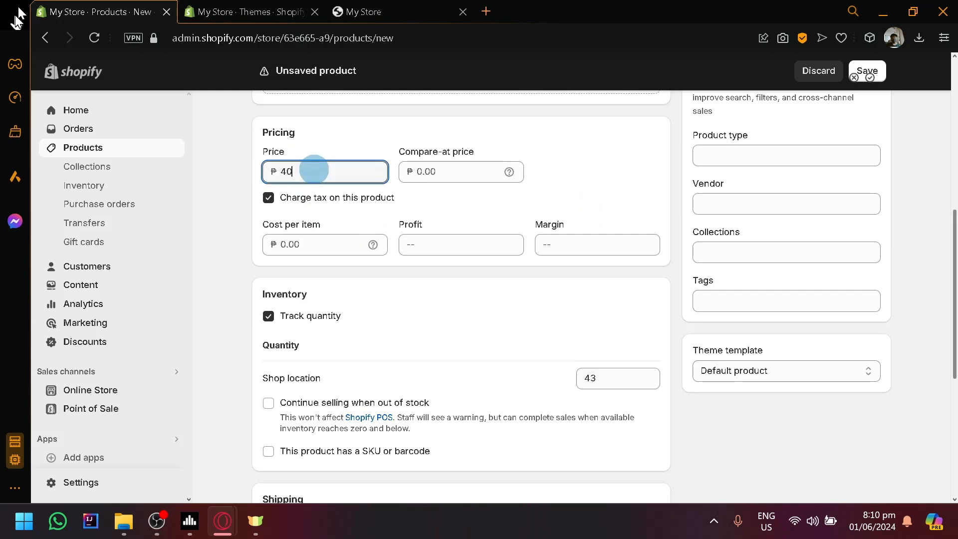
- Examine the Theme template setting of the new product
scroll(786, 355, down, 2)
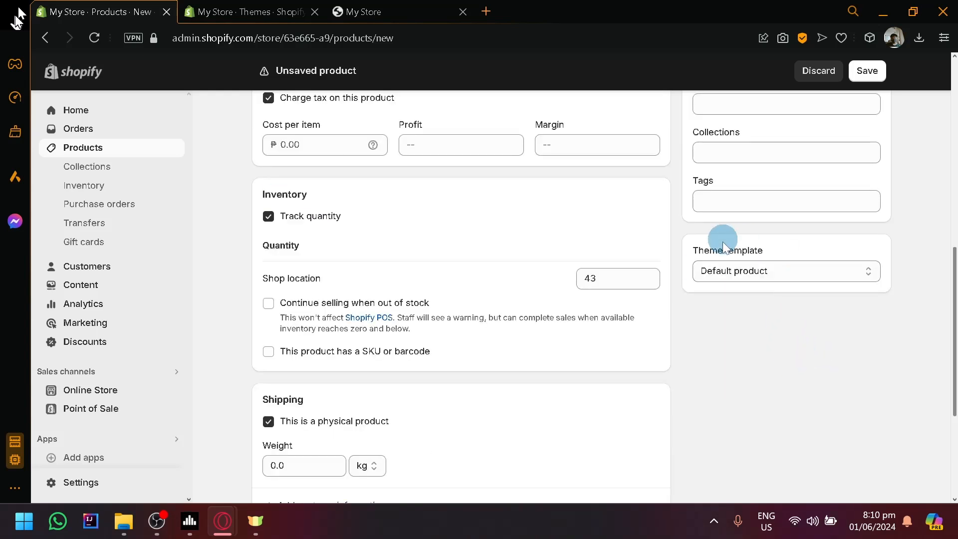
scroll(769, 263, up, 5)
scroll(766, 265, right, 5)
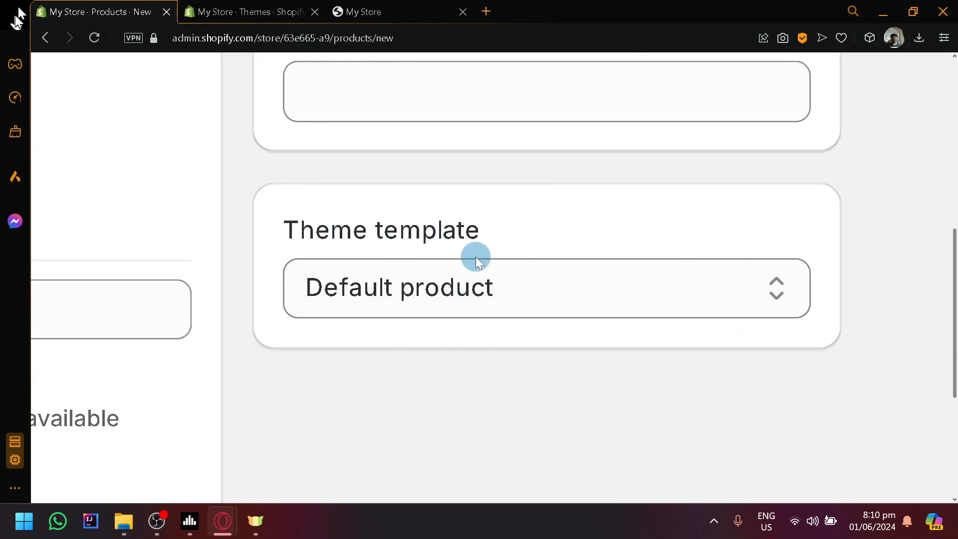
scroll(476, 257, down, 5)
scroll(842, 266, down, 1)
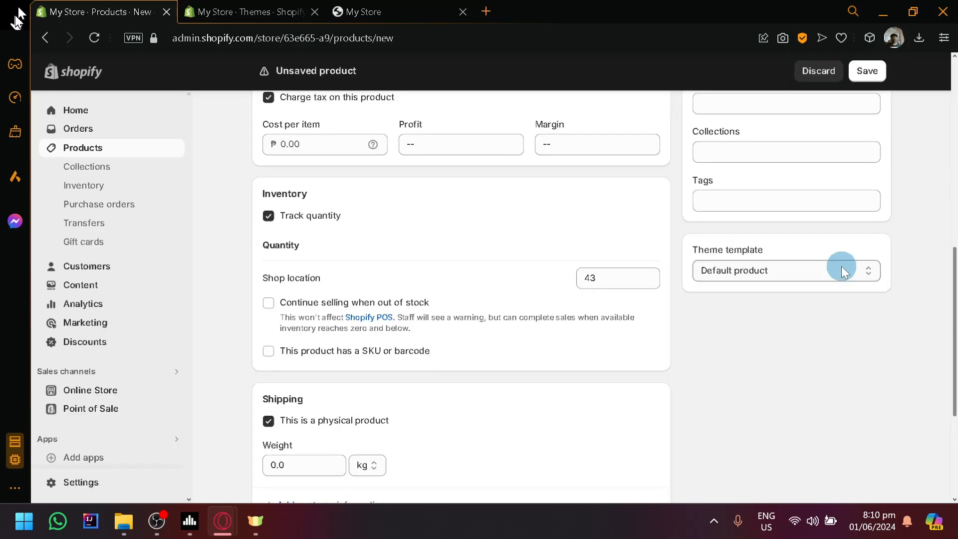
scroll(842, 266, up, 10)
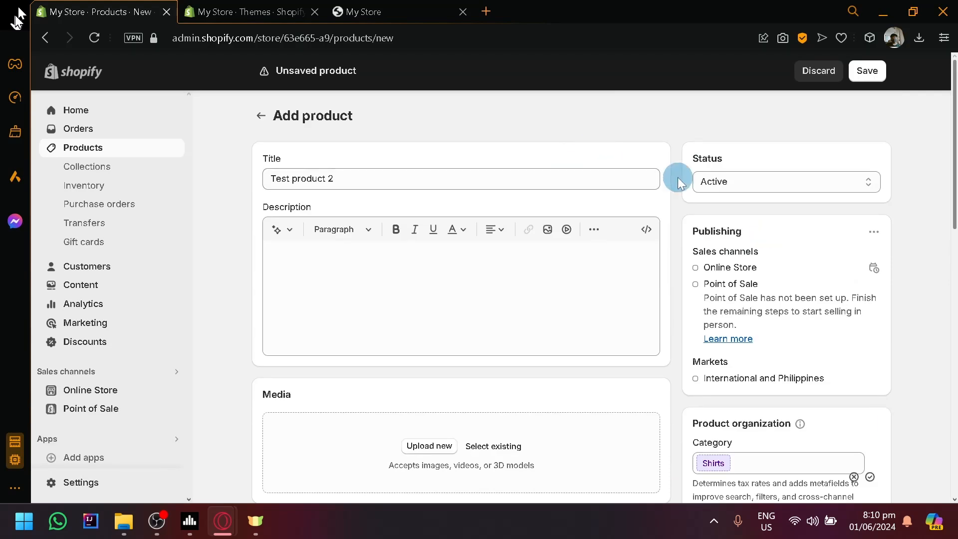
scroll(798, 227, down, 10)
scroll(821, 279, up, 4)
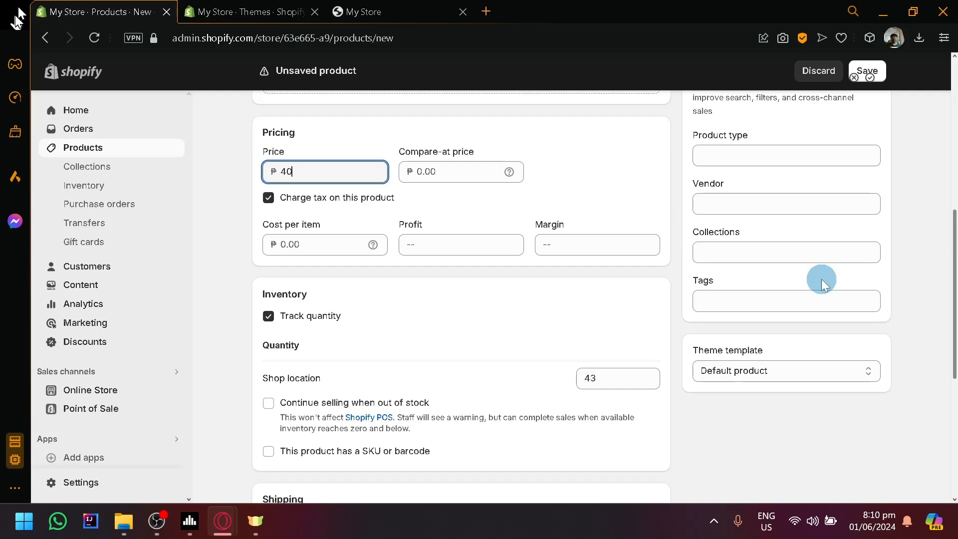
scroll(796, 374, up, 4)
scroll(763, 295, down, 6)
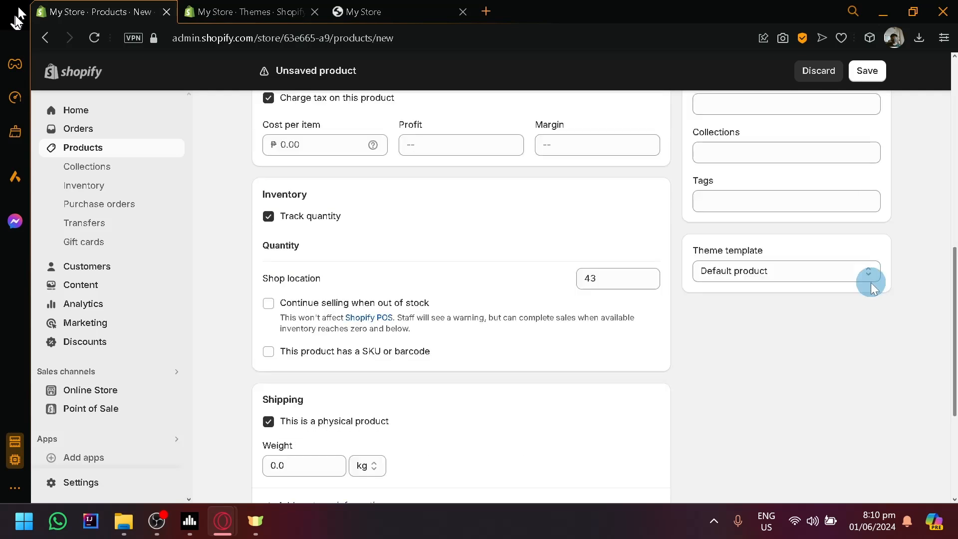
scroll(839, 299, up, 5)
scroll(468, 228, right, 2)
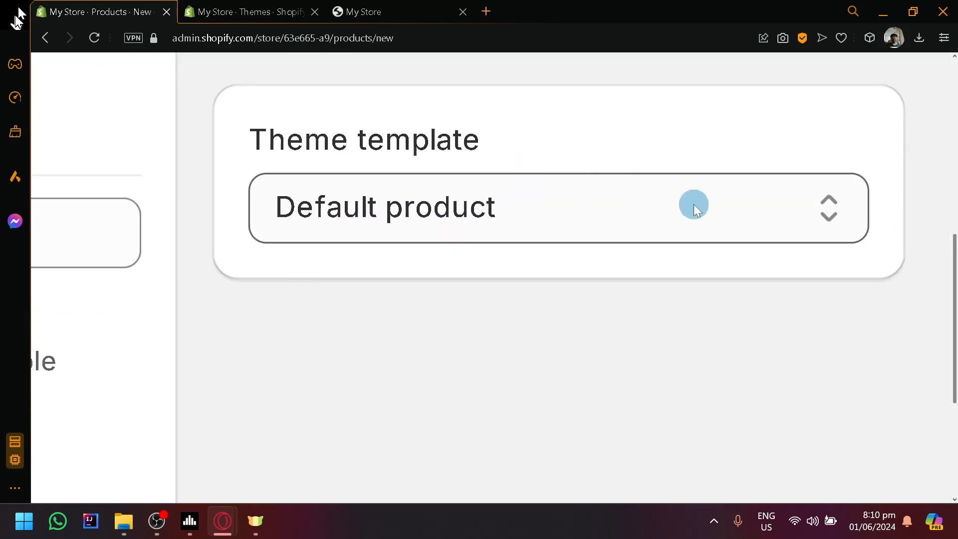
scroll(694, 204, down, 5)
- Review the new product's status, publishing and product organization settings down to the theme template
scroll(847, 223, up, 10)
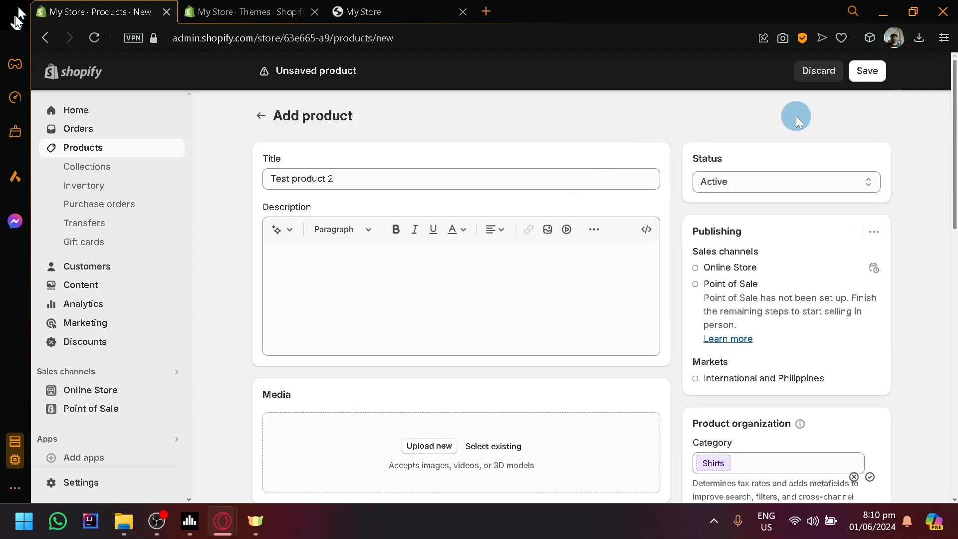
scroll(934, 148, up, 5)
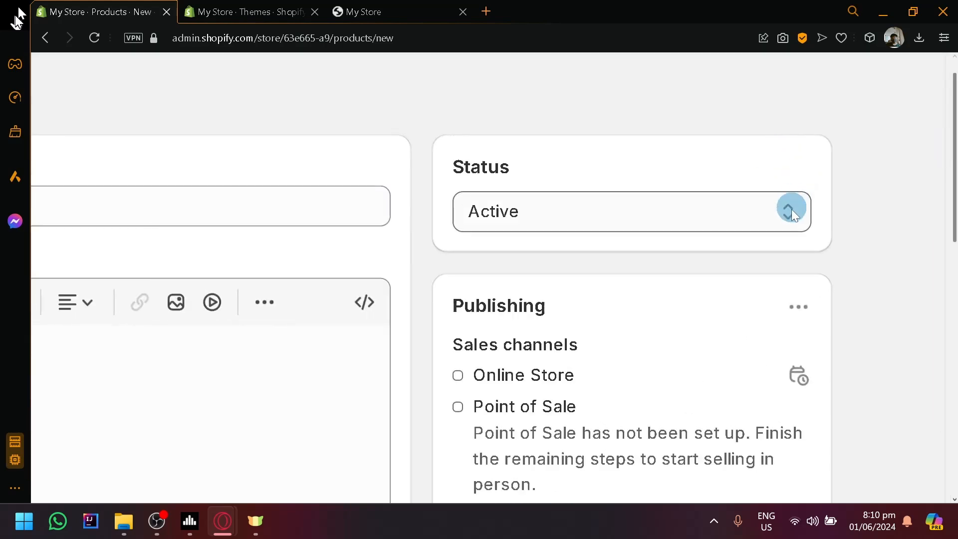
scroll(799, 220, down, 5)
scroll(803, 225, down, 6)
scroll(803, 224, up, 5)
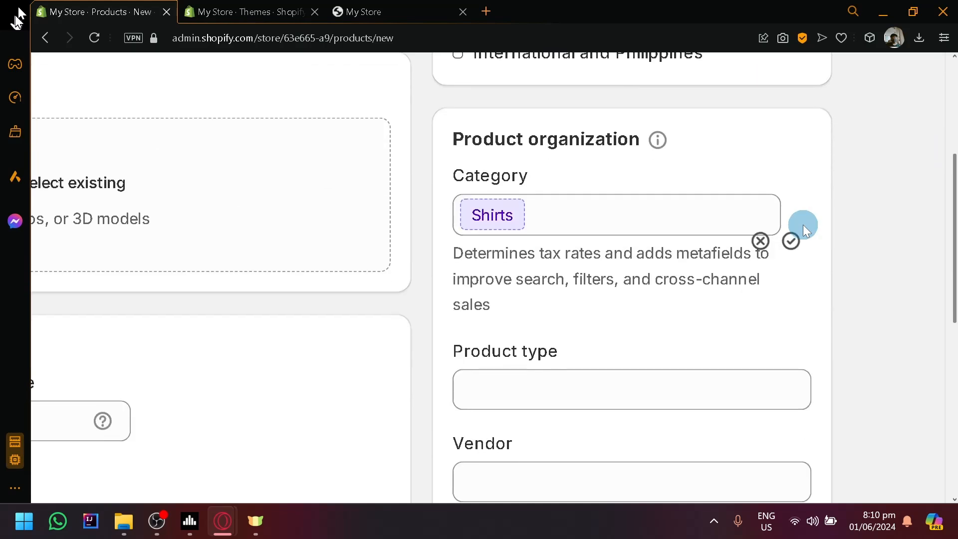
scroll(803, 225, down, 10)
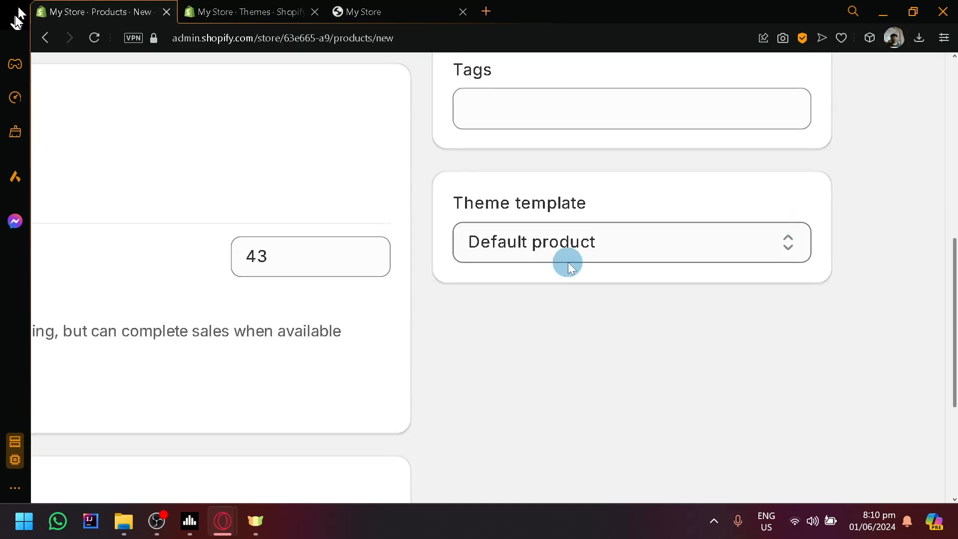
scroll(657, 238, down, 5)
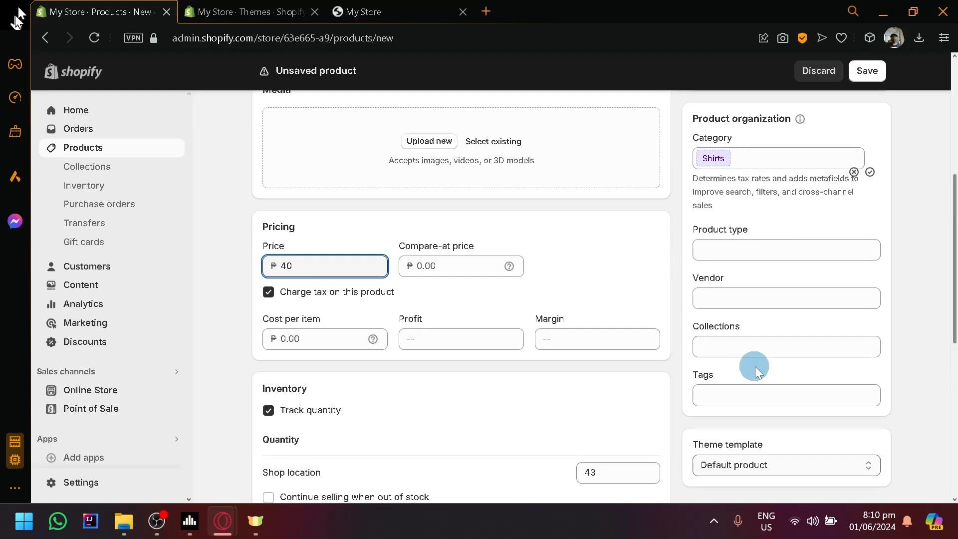
- Save the new product Test product 2 and return to the product list
scroll(843, 366, down, 2)
scroll(877, 234, up, 8)
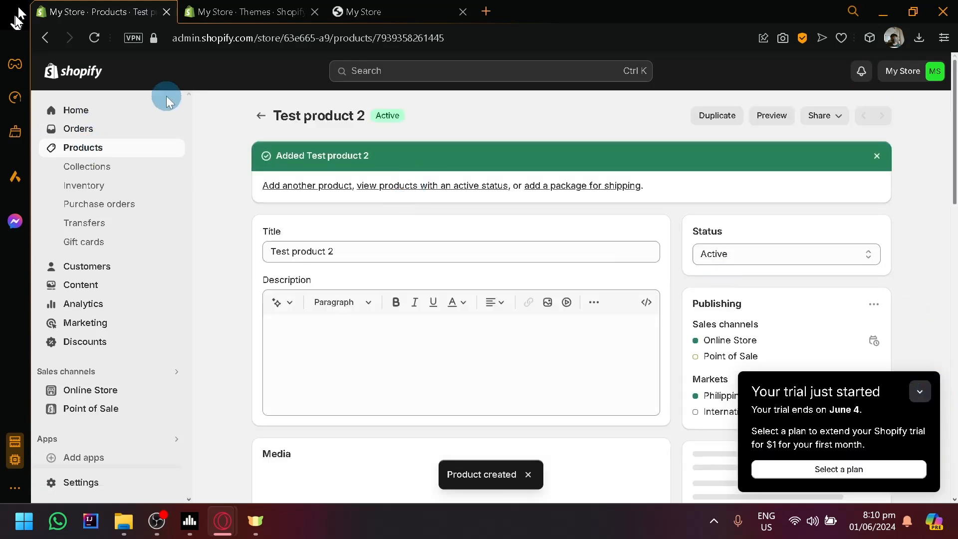
click(102, 145)
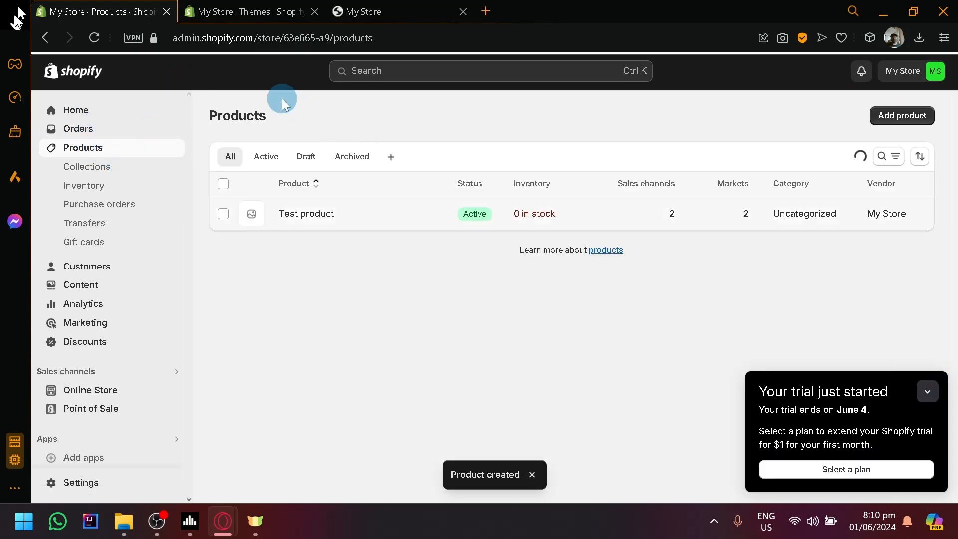
- Add another product titled Test Product 3 and save it with its other settings left at their defaults
click(899, 114)
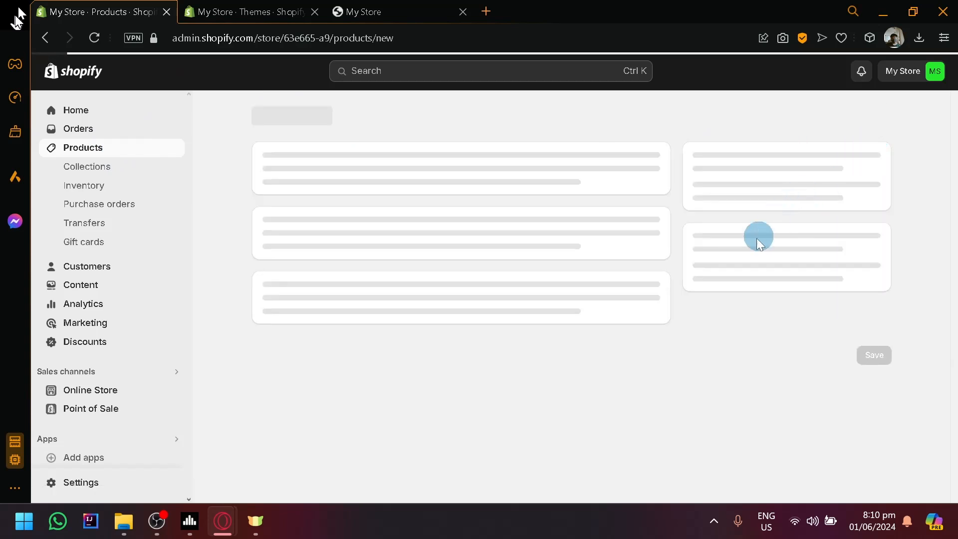
click(358, 177)
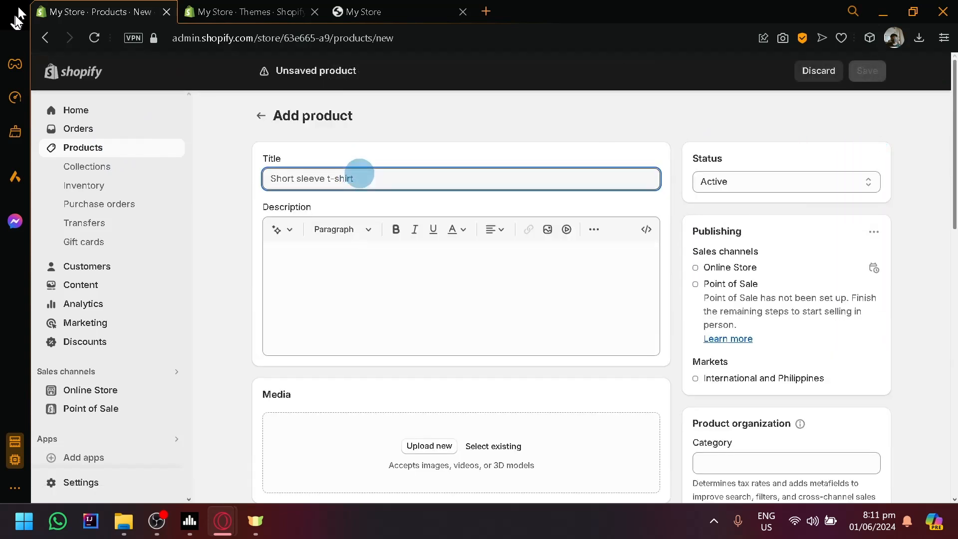
text(Test Produ)
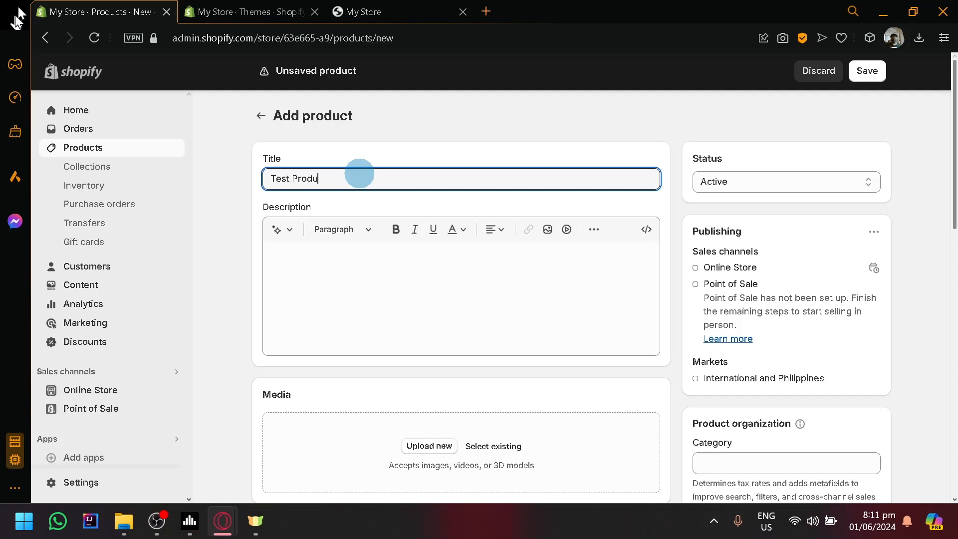
text(ct 3)
scroll(659, 179, down, 4)
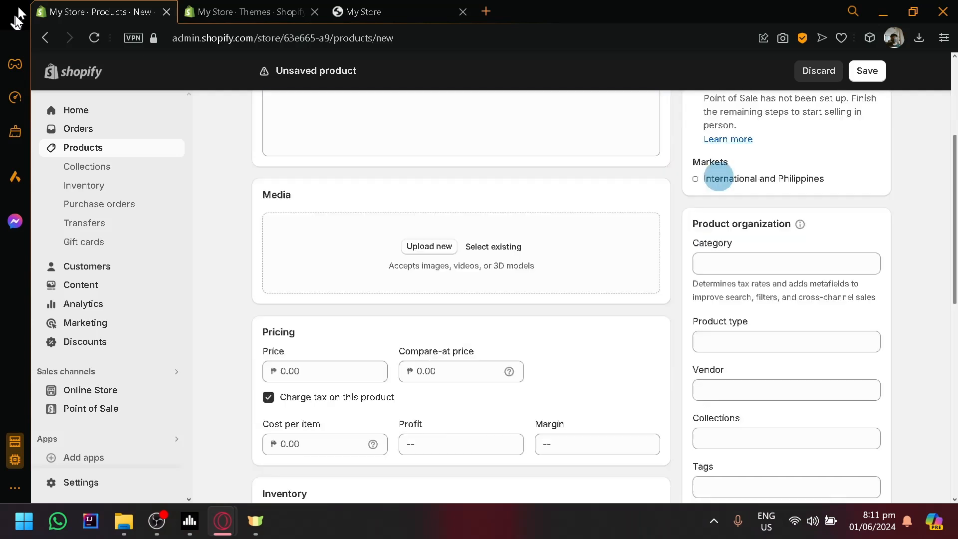
click(878, 82)
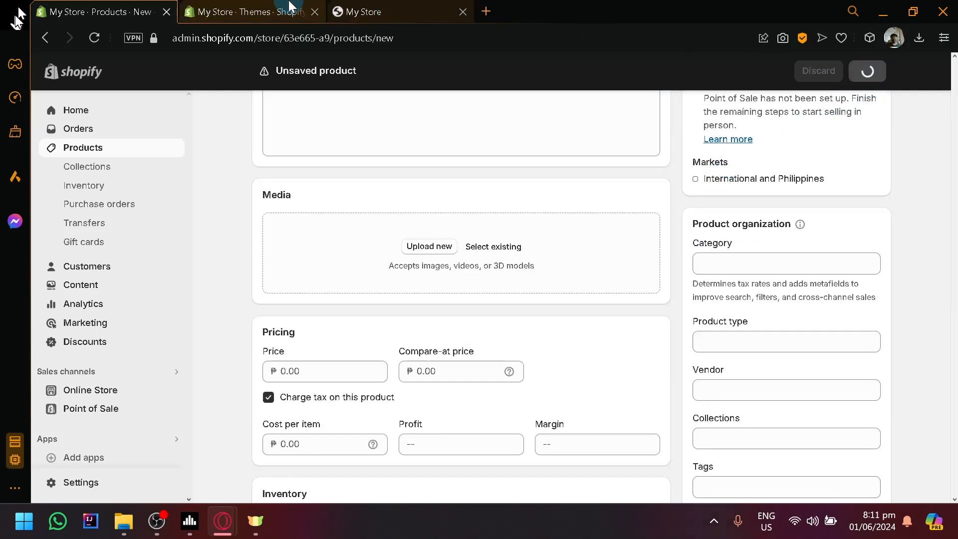
- Open the current Dawn theme of the online store for customization
click(263, 6)
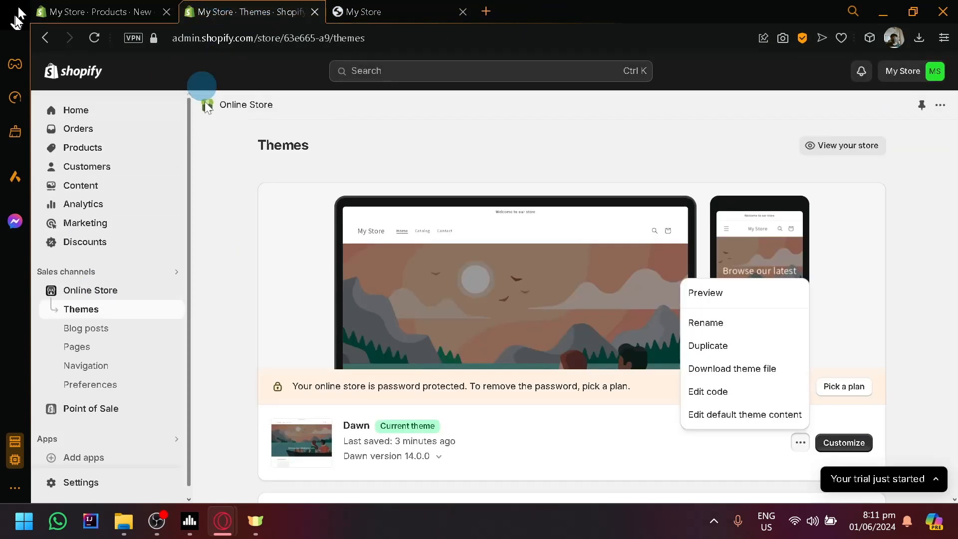
click(57, 116)
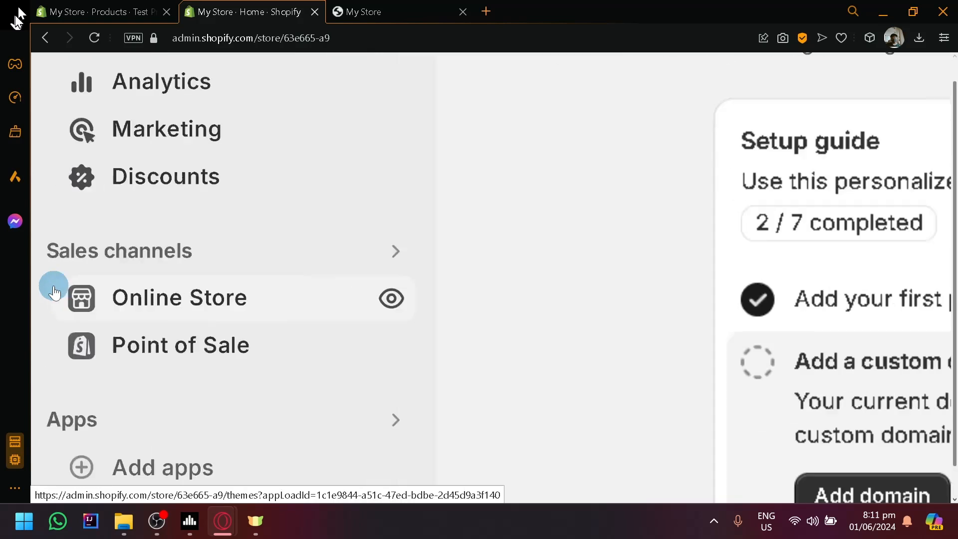
click(241, 298)
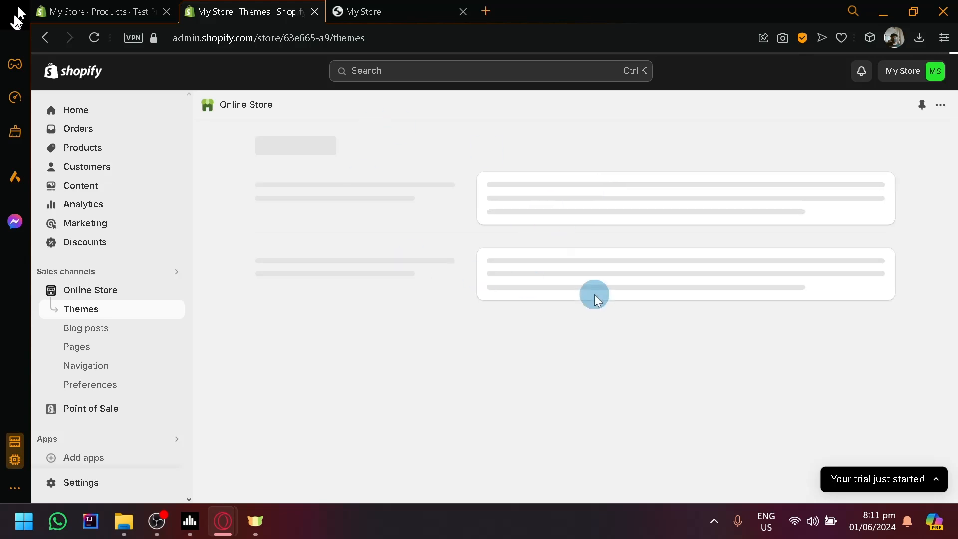
scroll(593, 295, down, 2)
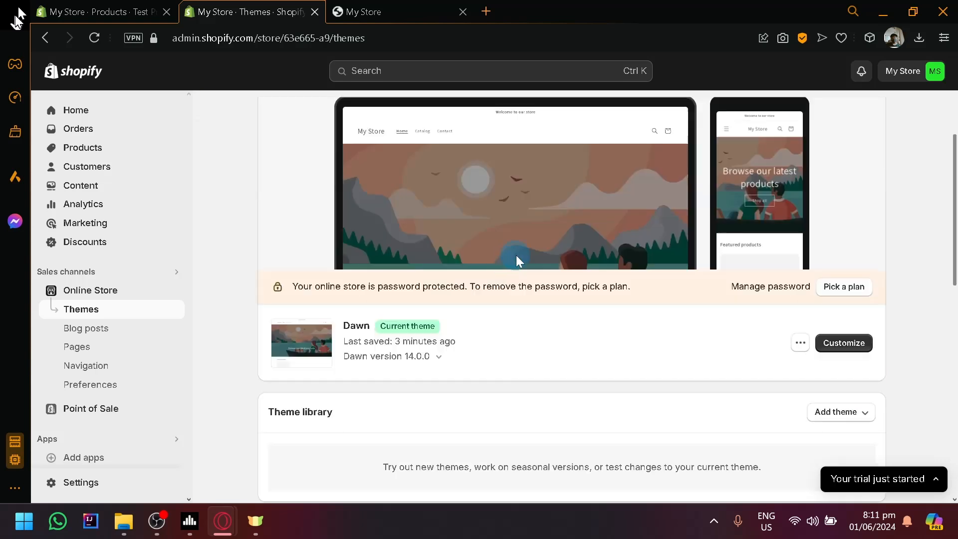
click(861, 349)
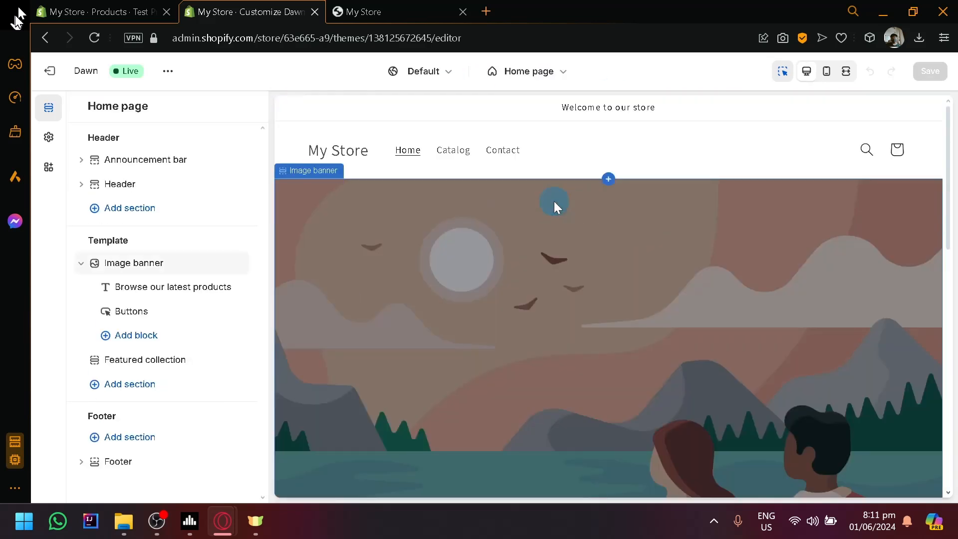
- Create a new product page template named Product 1, based on Default product
scroll(543, 82, up, 5)
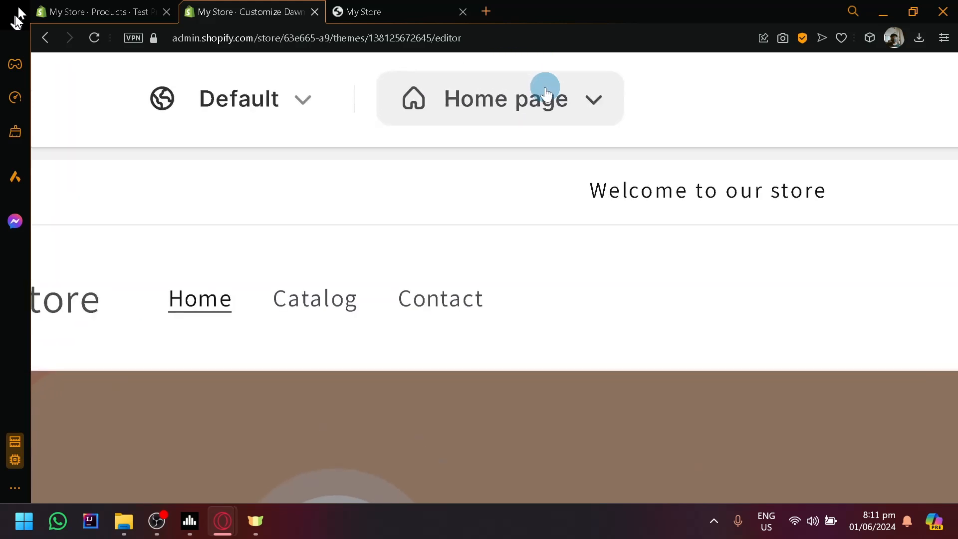
scroll(545, 89, up, 1)
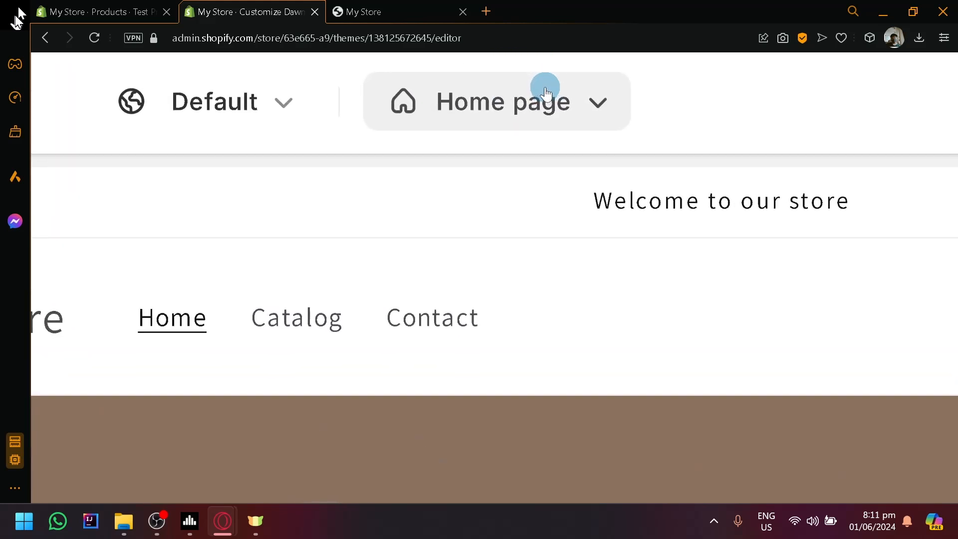
click(573, 108)
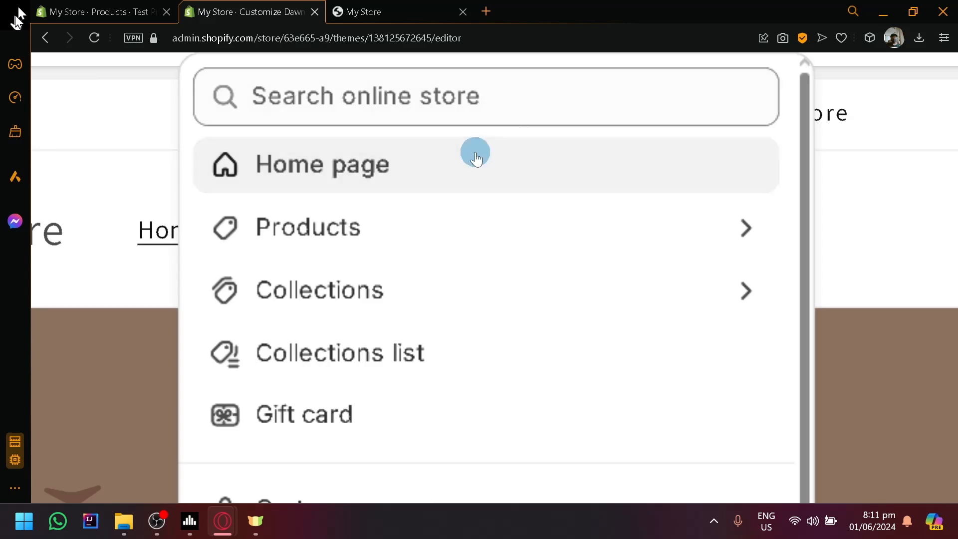
scroll(299, 260, down, 6)
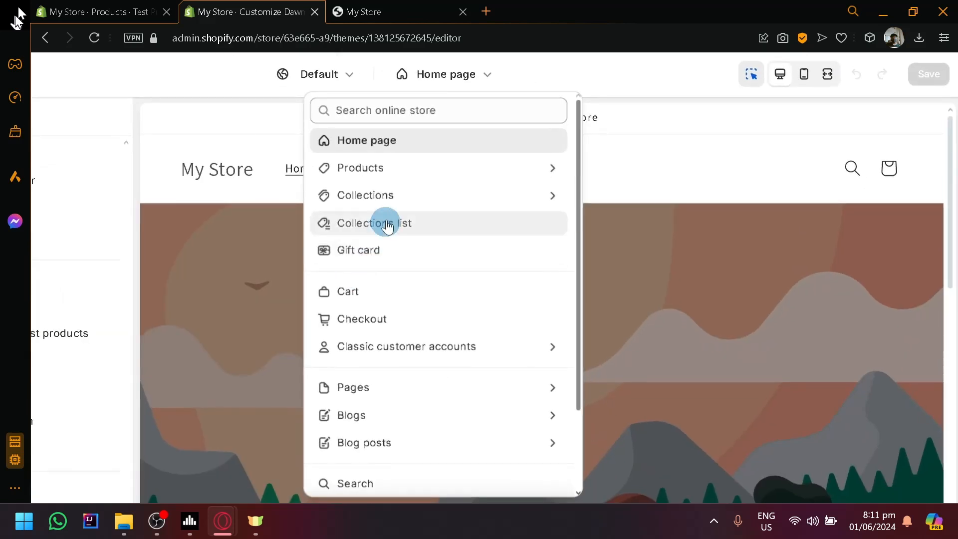
click(416, 169)
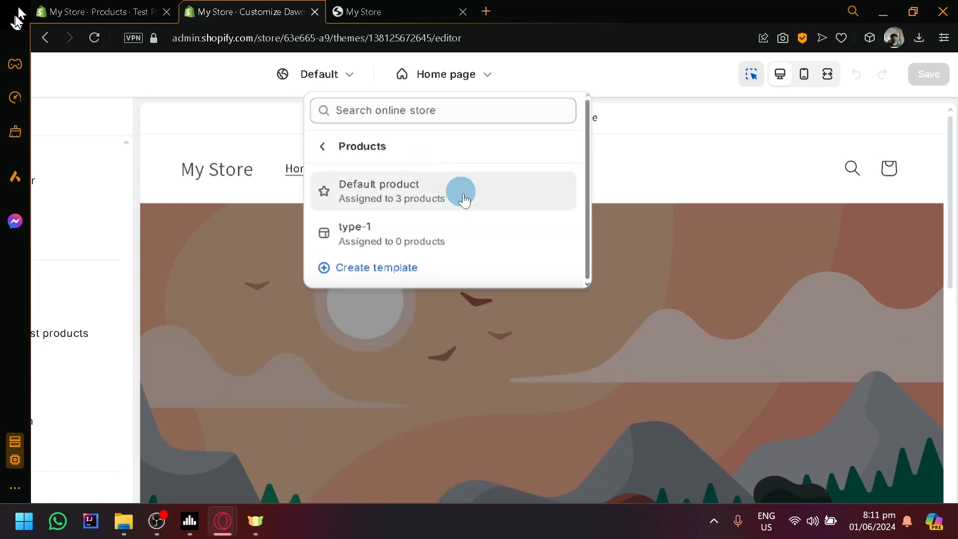
click(377, 268)
click(363, 320)
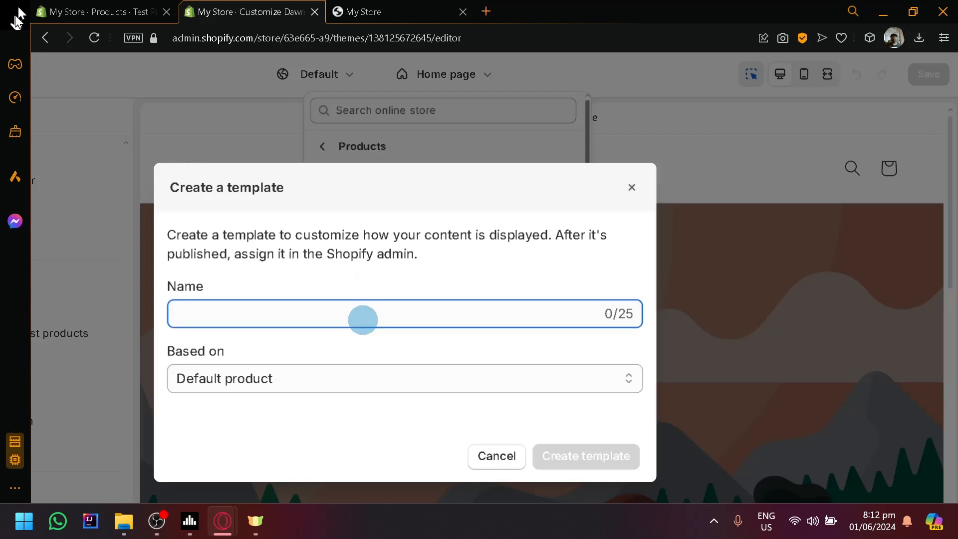
text(Product 1)
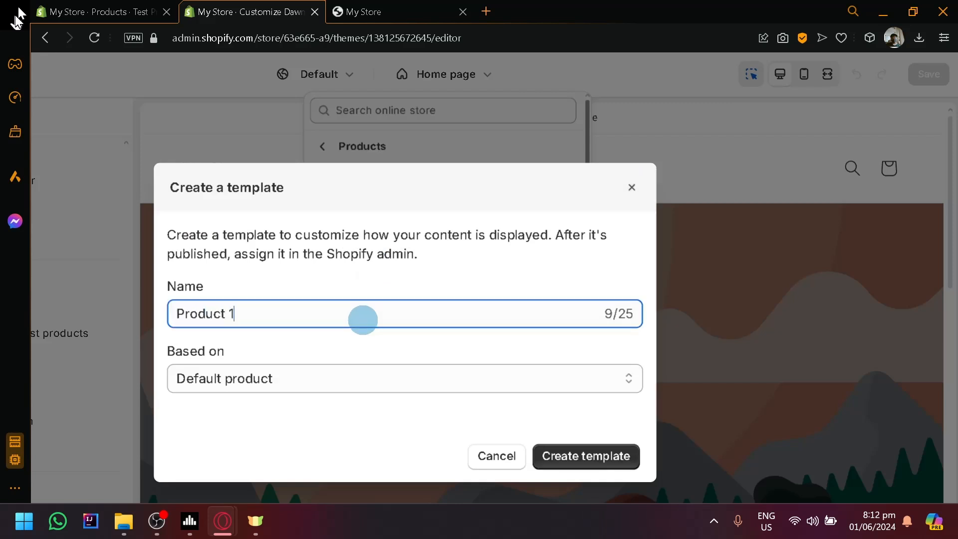
click(606, 458)
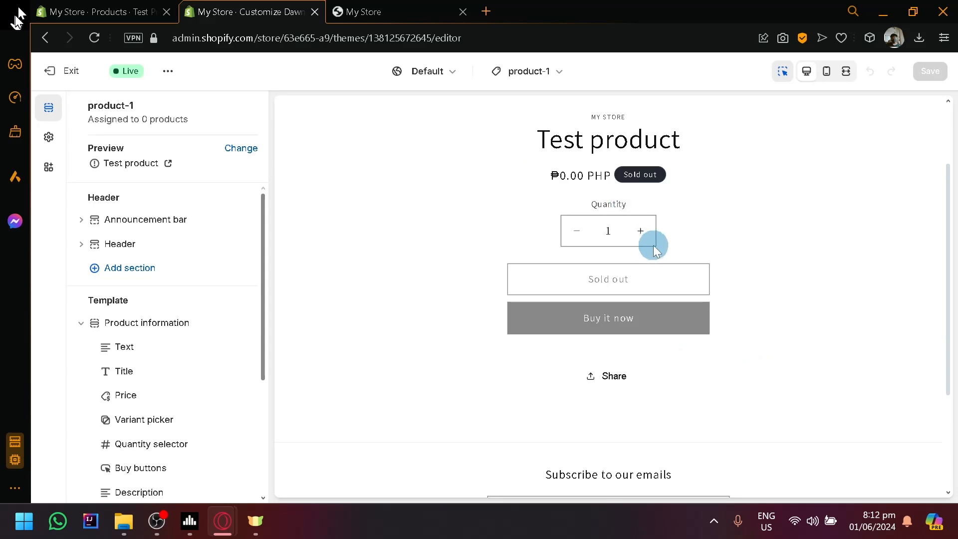
- Remove the Text and Variant picker blocks from the Product information section of the product-1 template
scroll(652, 241, up, 2)
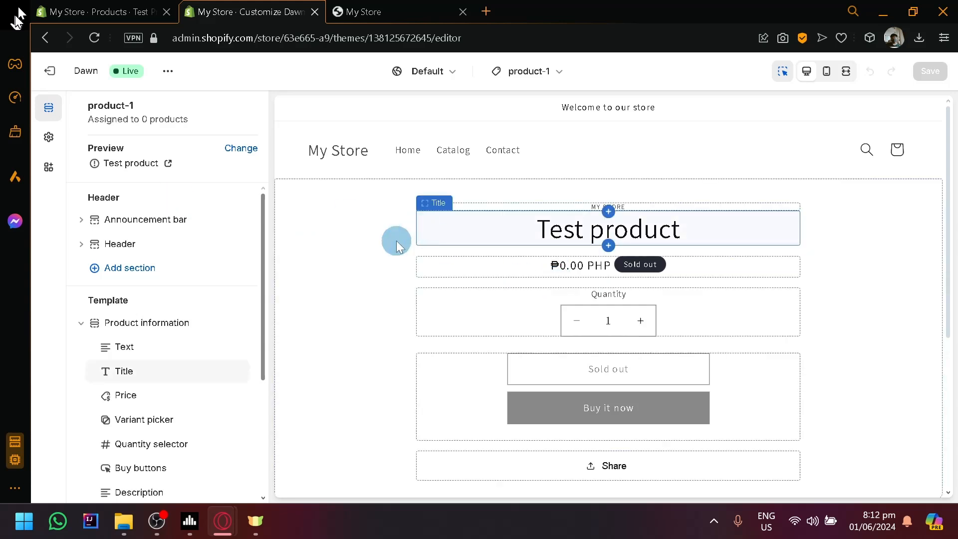
scroll(154, 259, down, 2)
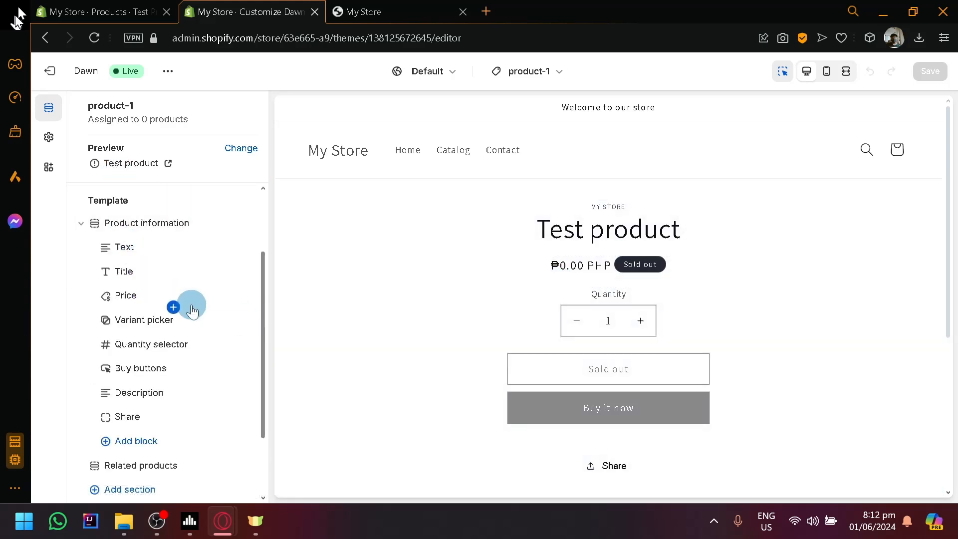
scroll(192, 310, up, 2)
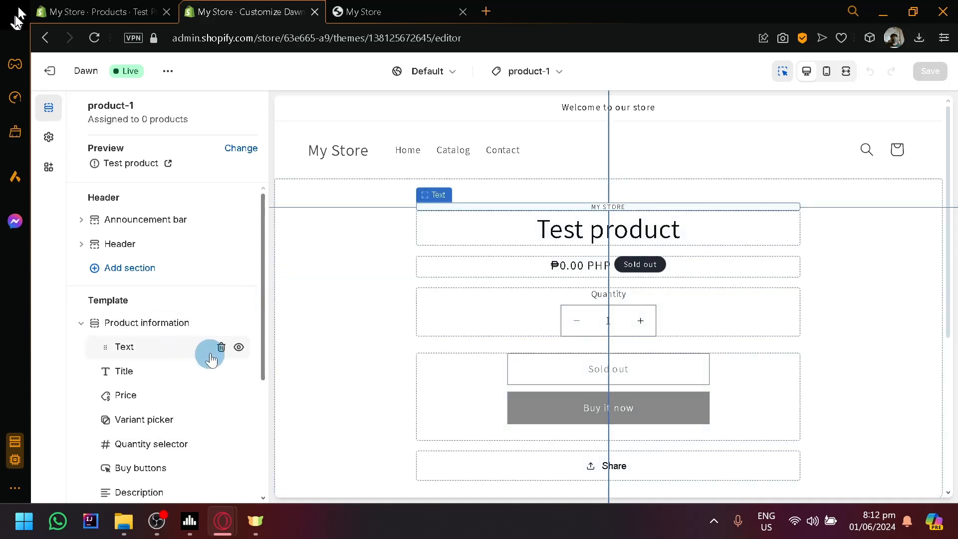
click(219, 347)
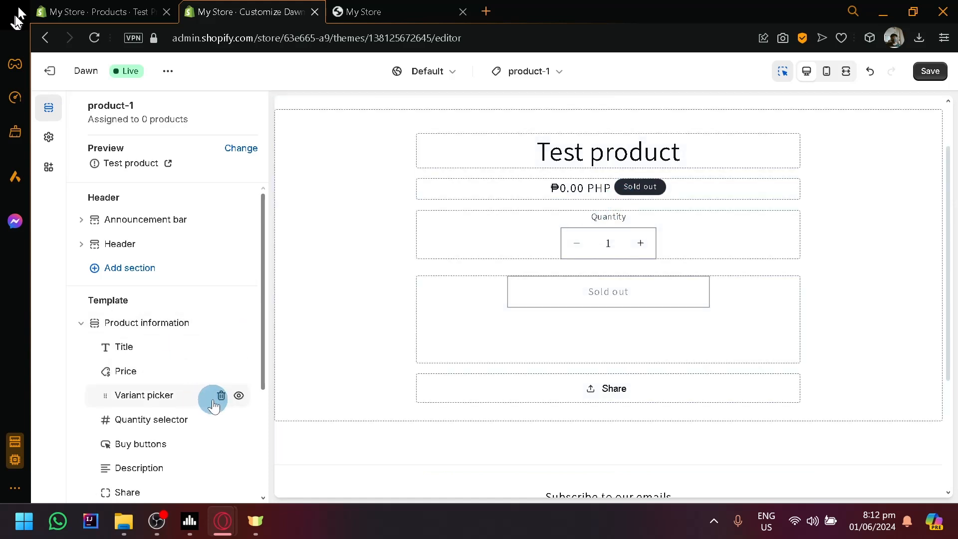
click(220, 397)
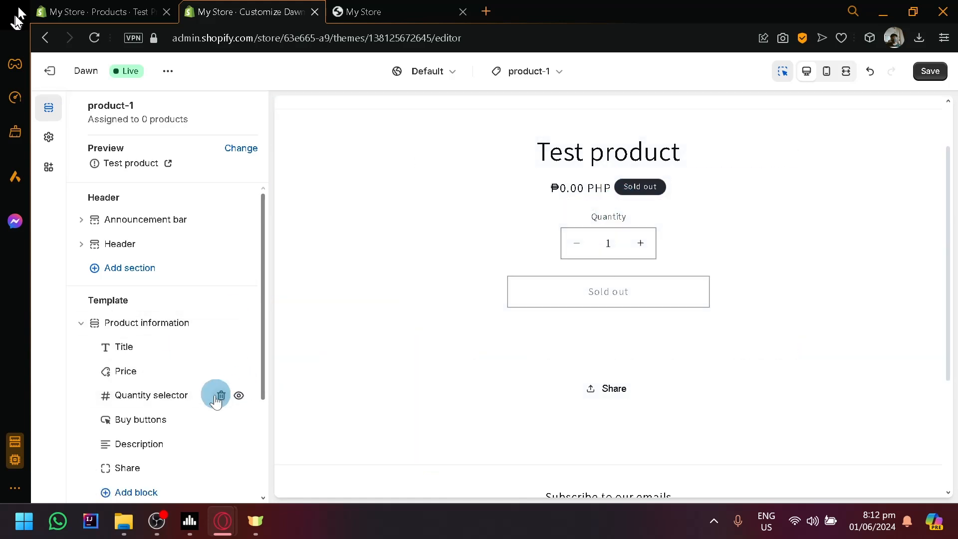
- Check the Quantity selector block's settings, and remove the Share and Description blocks from the Product information section
click(140, 402)
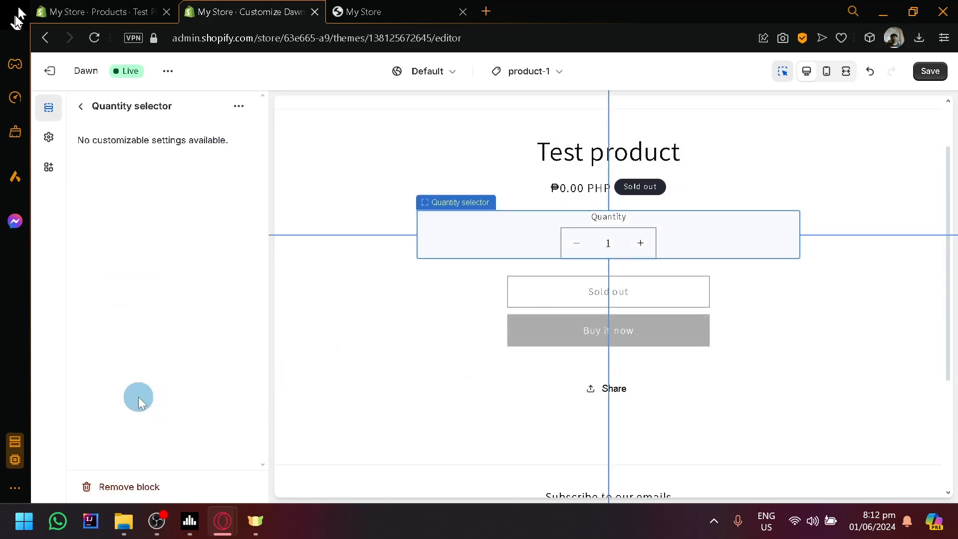
click(78, 115)
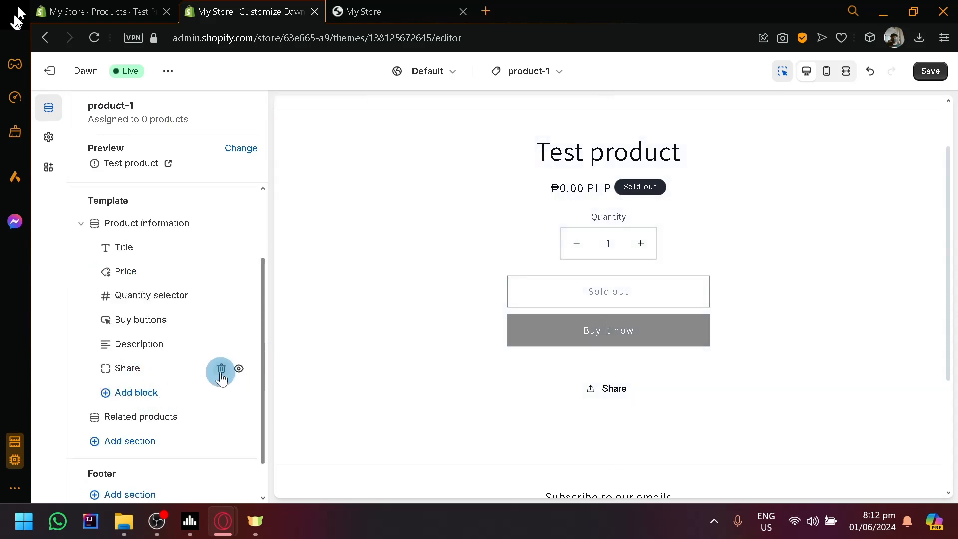
click(221, 369)
click(221, 345)
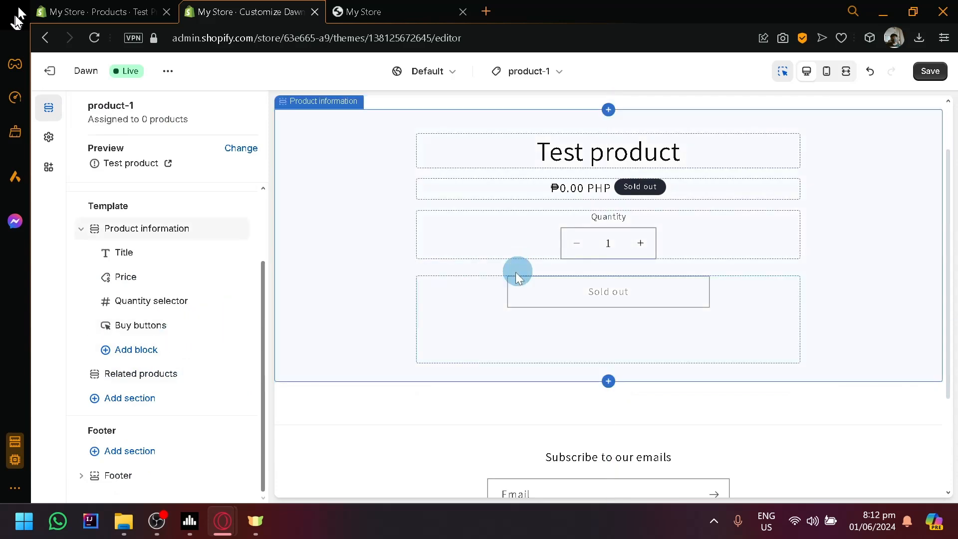
- Add an Inventory status block to the Product information section and place it between Title and Price
click(144, 351)
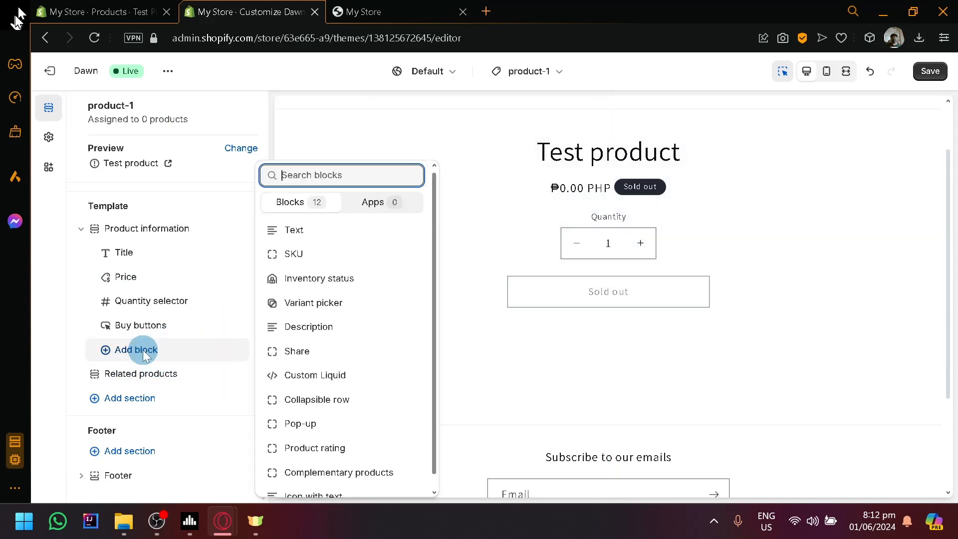
click(356, 294)
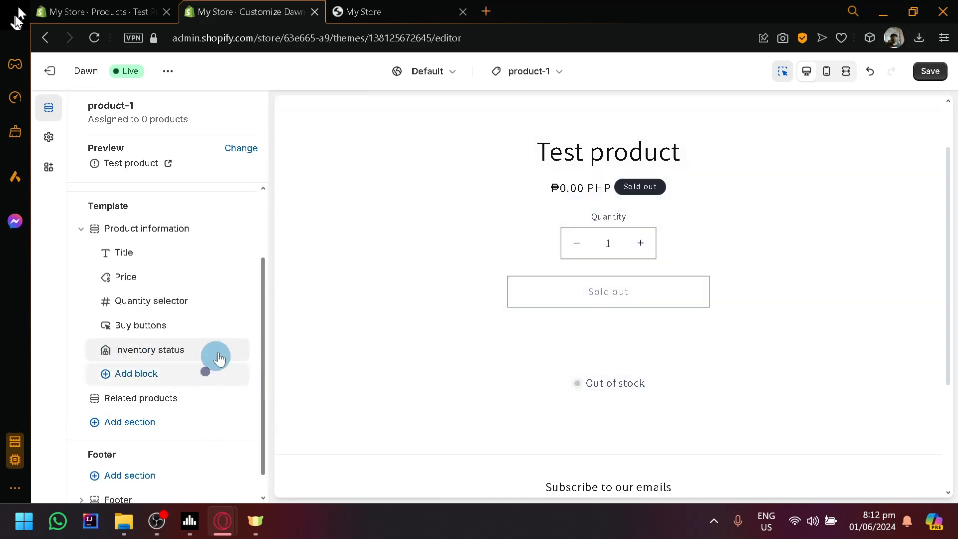
mouse_move(217, 356)
drag(172, 339, 165, 300)
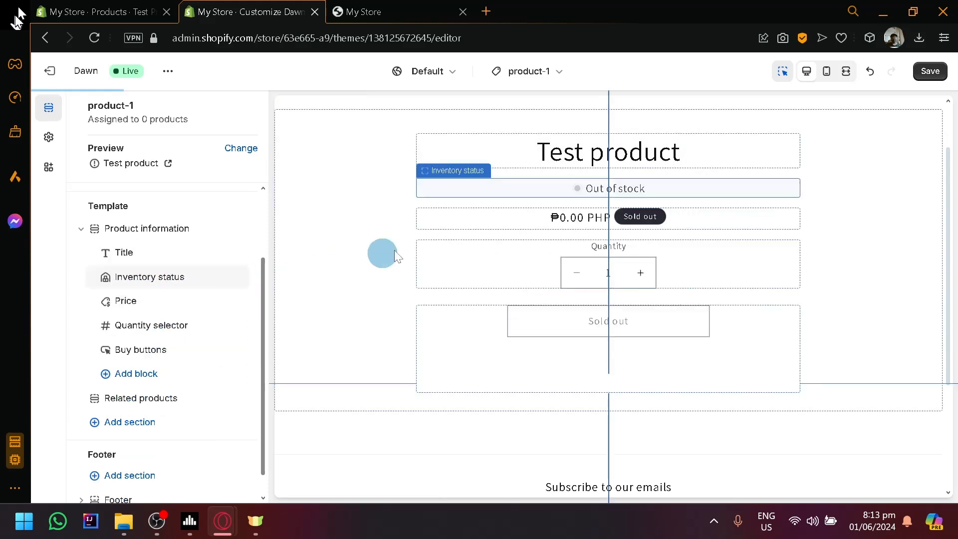
- Look through the other blocks available for the product template, and open the Product information section's settings
click(145, 375)
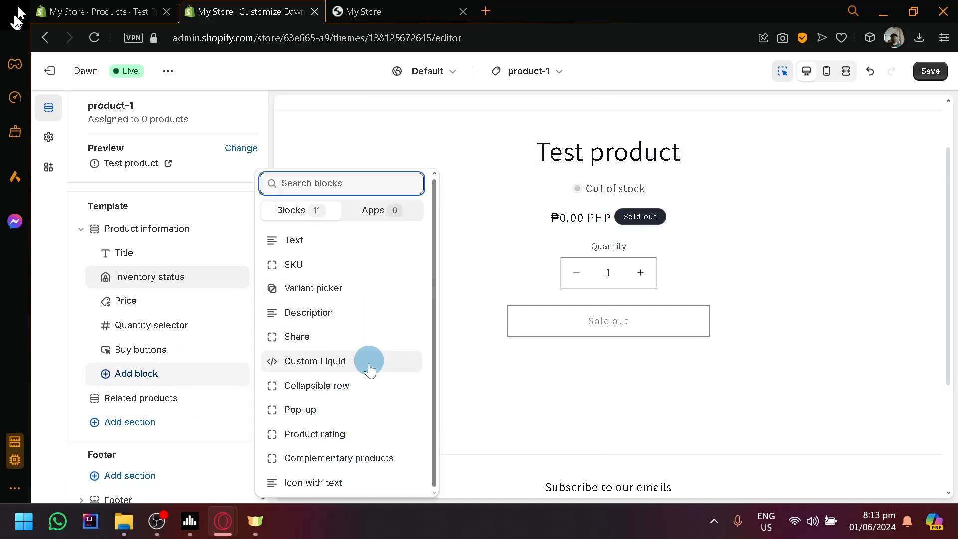
click(487, 258)
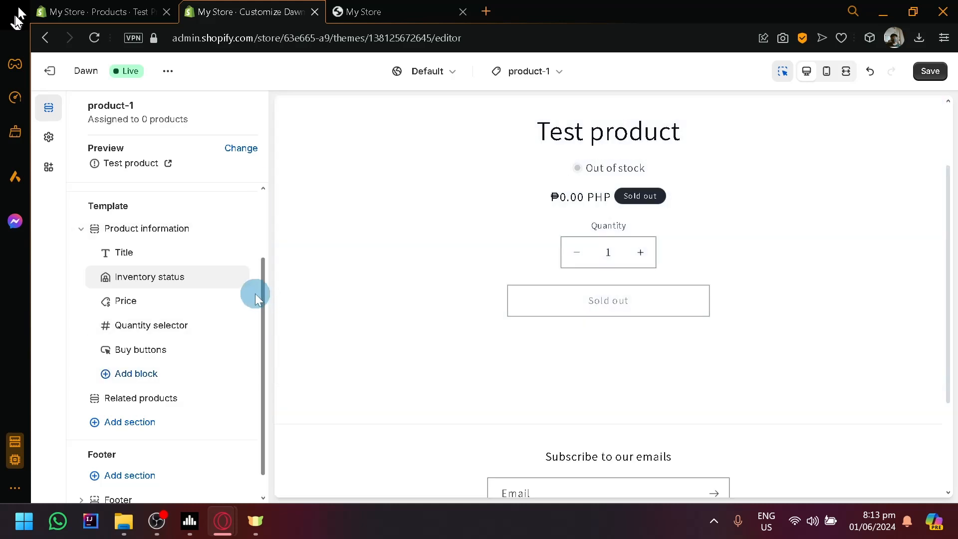
scroll(257, 293, up, 2)
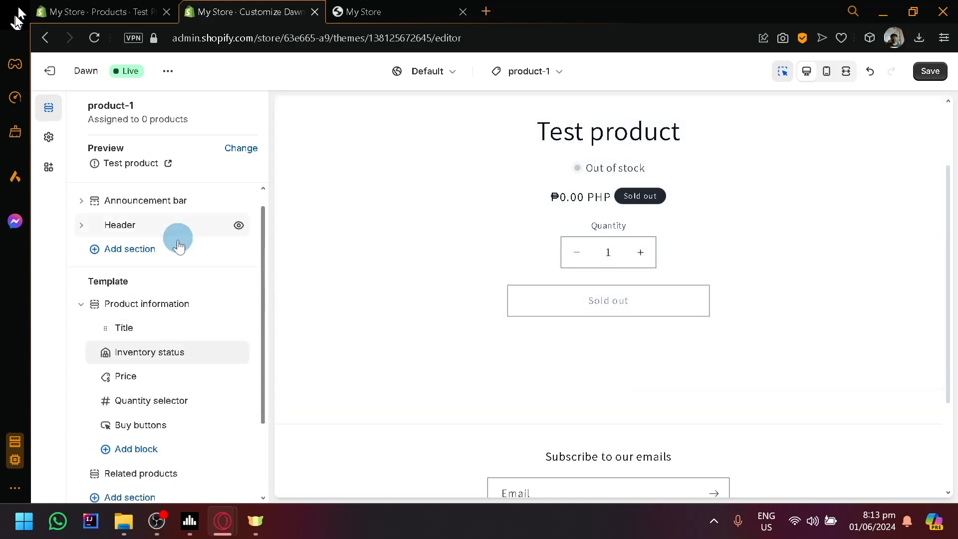
click(144, 306)
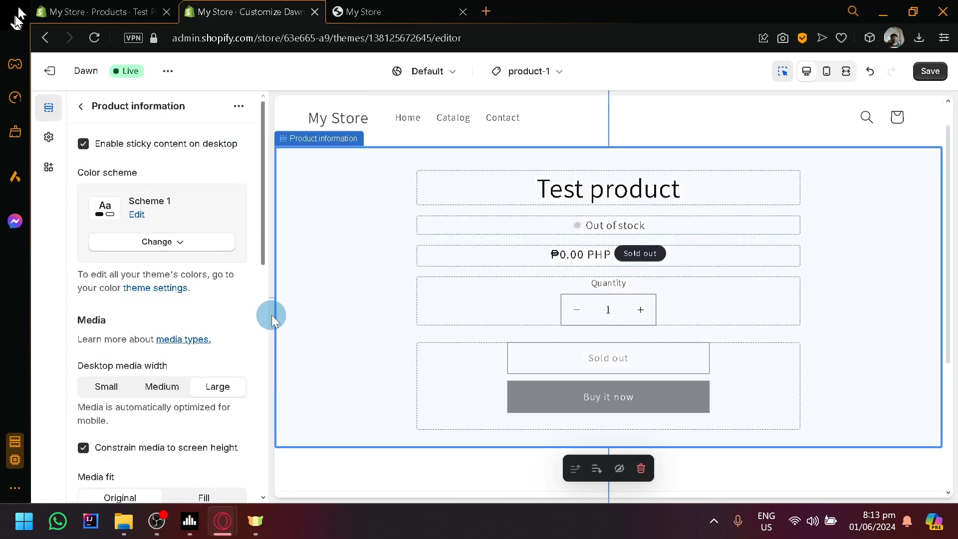
- Apply colour Scheme 5 to the Product information section of the product-1 template and save the template
click(139, 215)
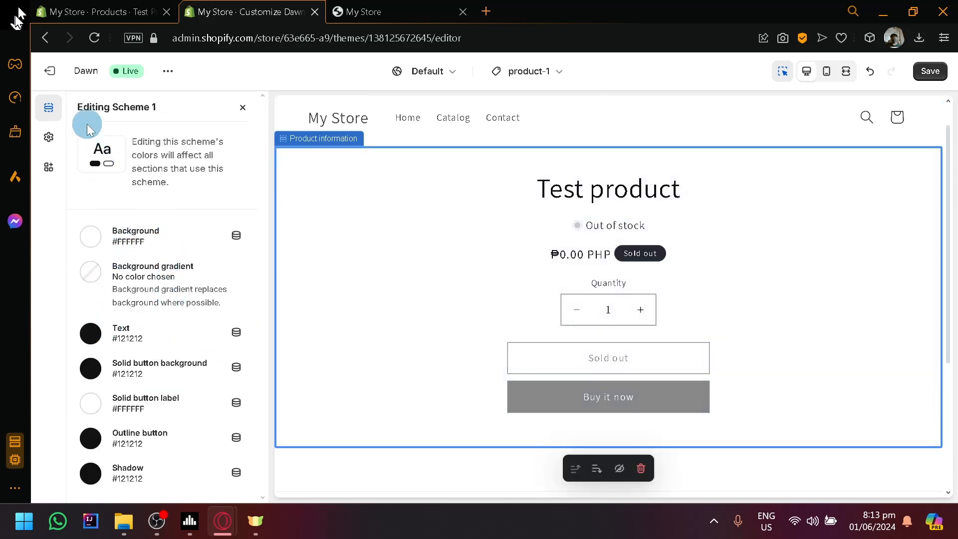
key(Escape)
click(160, 242)
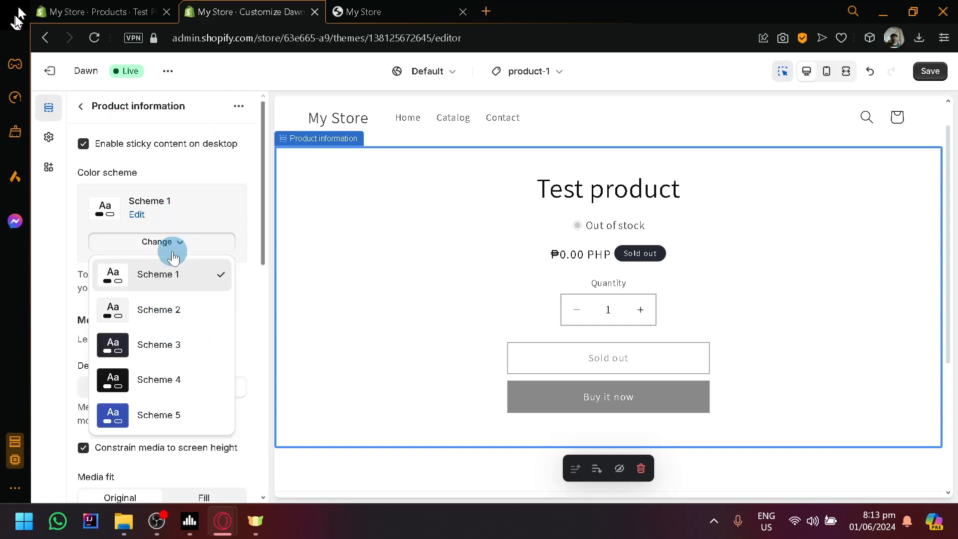
click(160, 416)
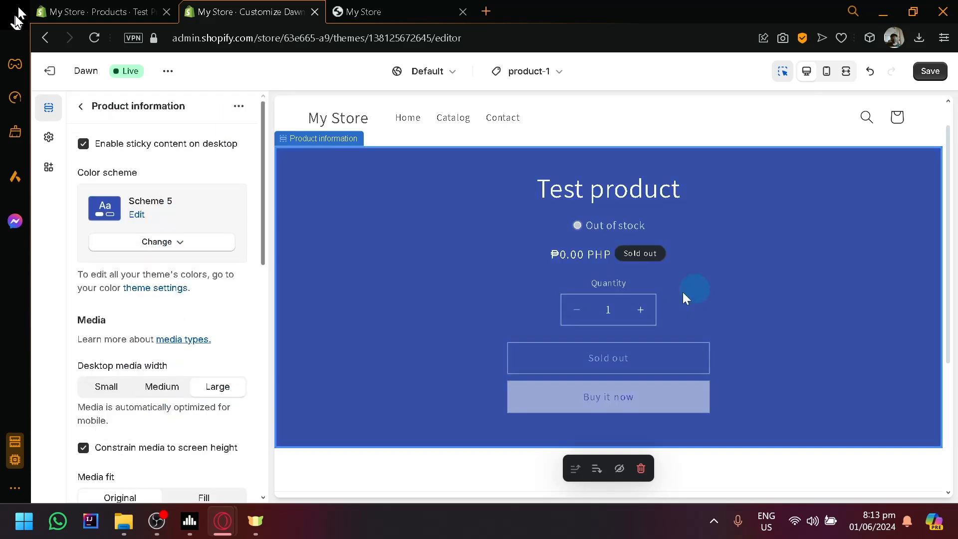
scroll(206, 318, down, 5)
scroll(160, 315, up, 5)
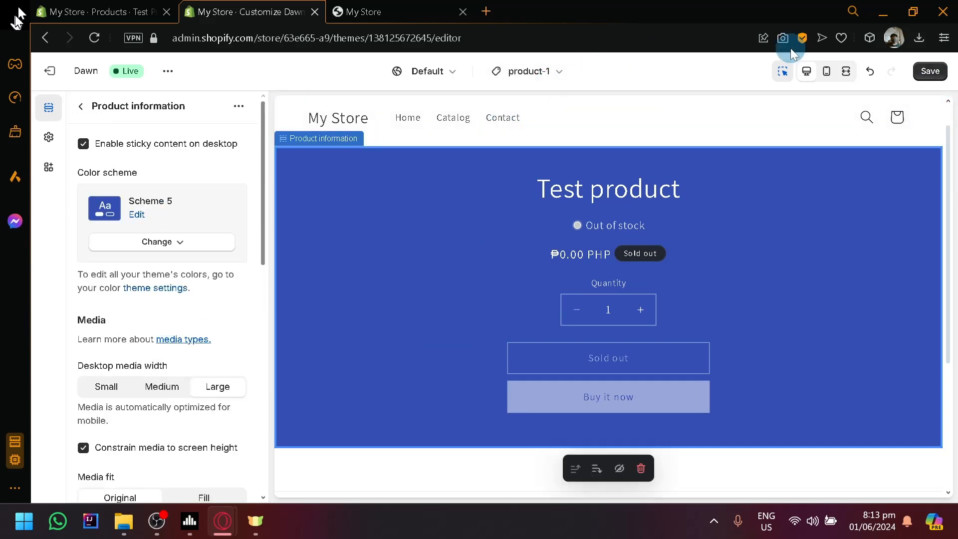
click(931, 72)
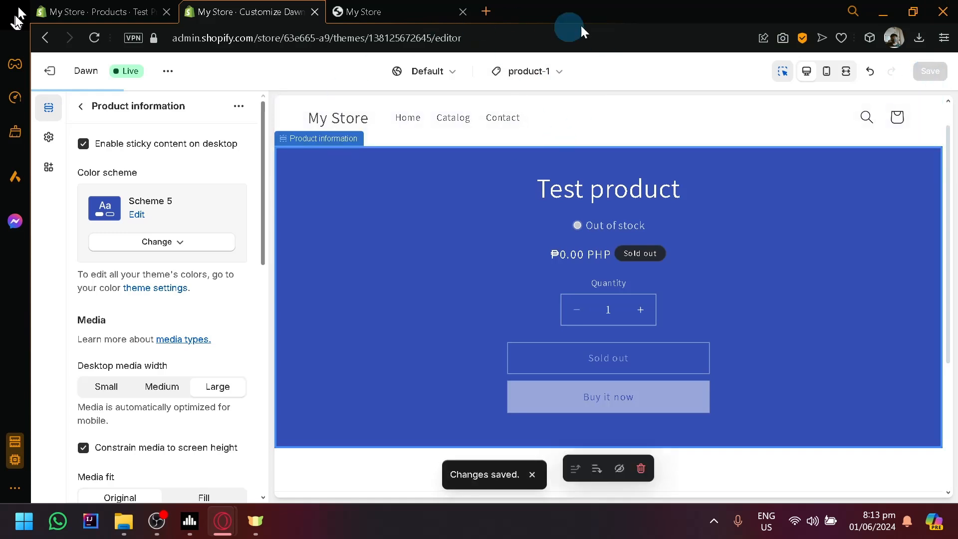
- Create a new product template named "product 2" based on Default product
click(529, 71)
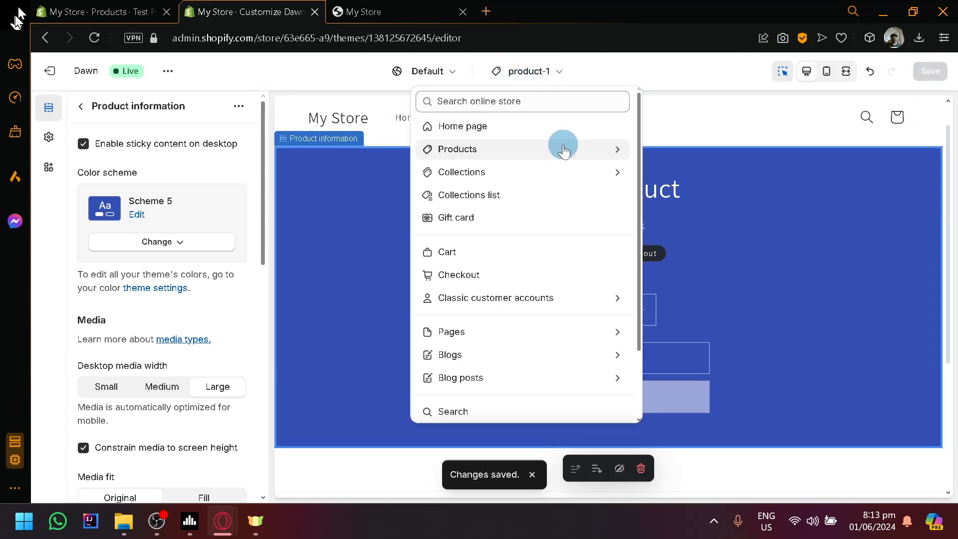
click(566, 151)
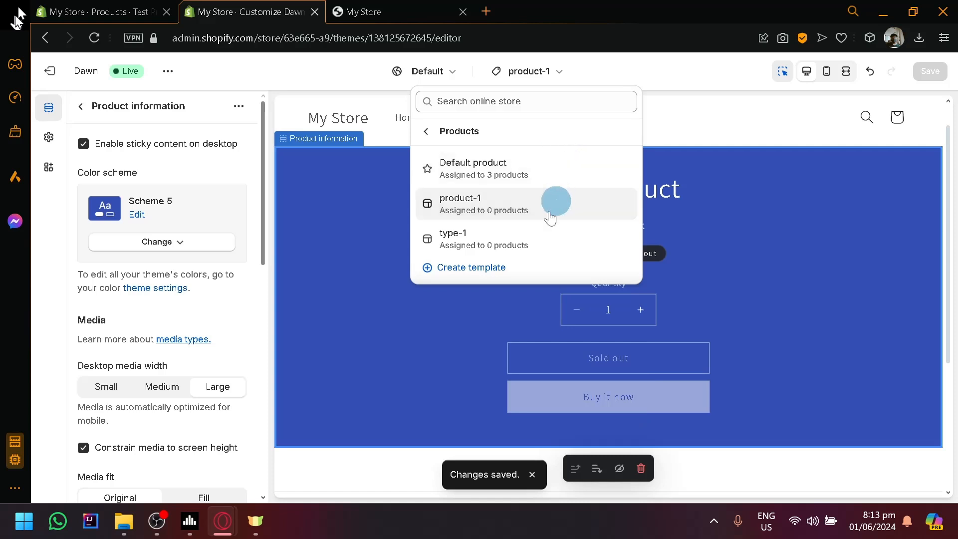
click(517, 273)
click(481, 257)
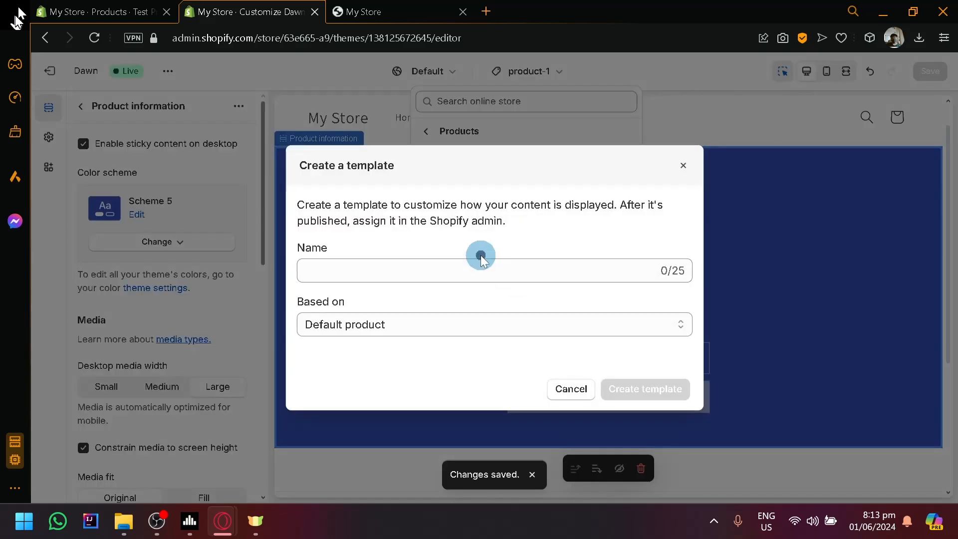
click(487, 265)
text(p)
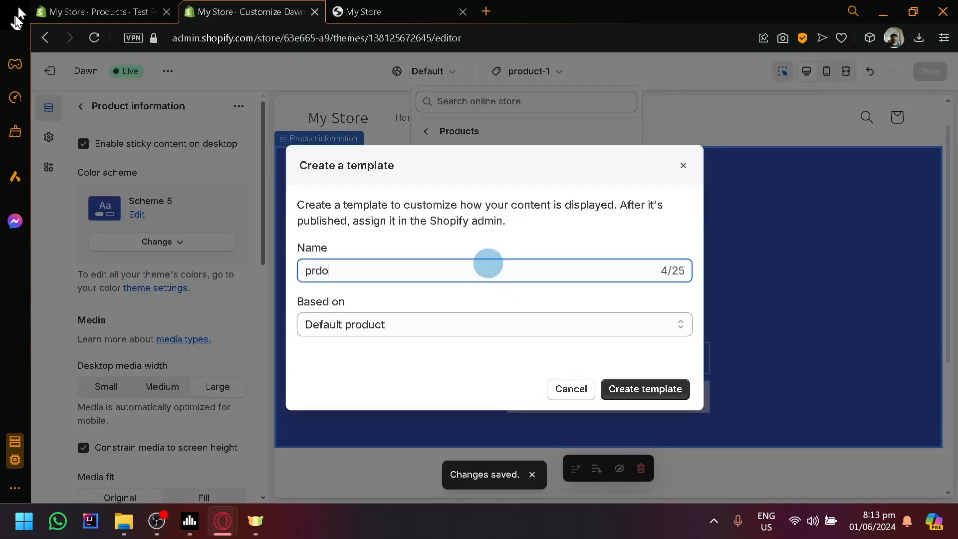
text(roduct 2)
click(658, 396)
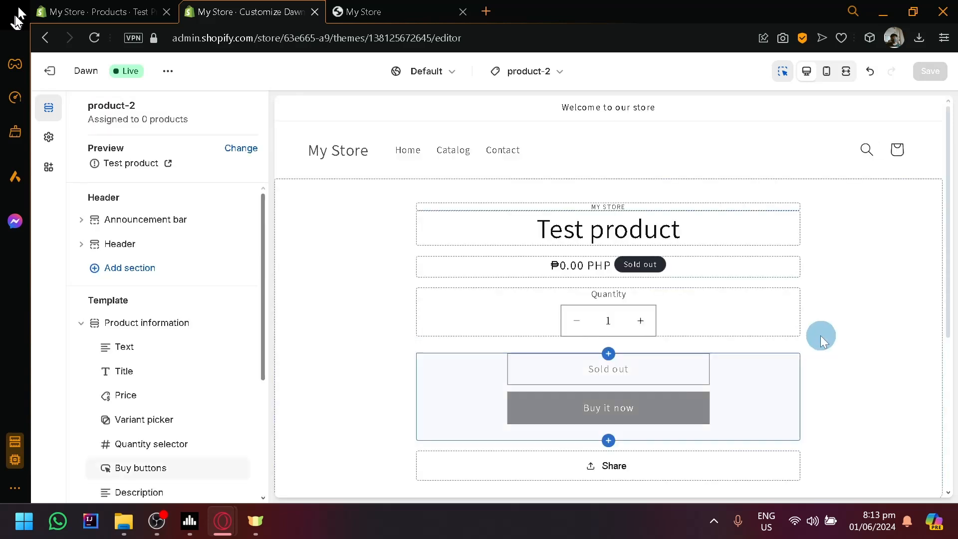
- Apply colour Scheme 3 to the Product information section of the product-2 template
scroll(230, 280, down, 2)
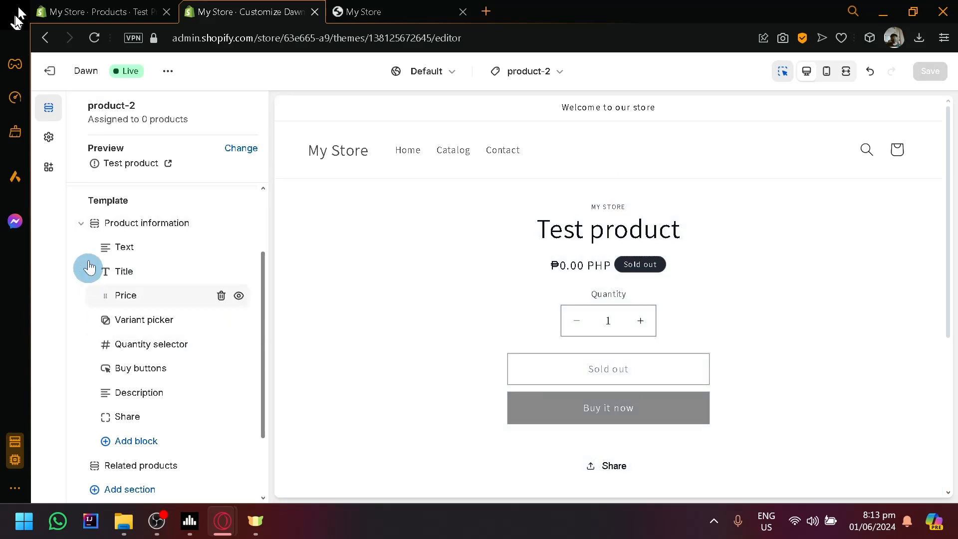
click(140, 211)
click(141, 230)
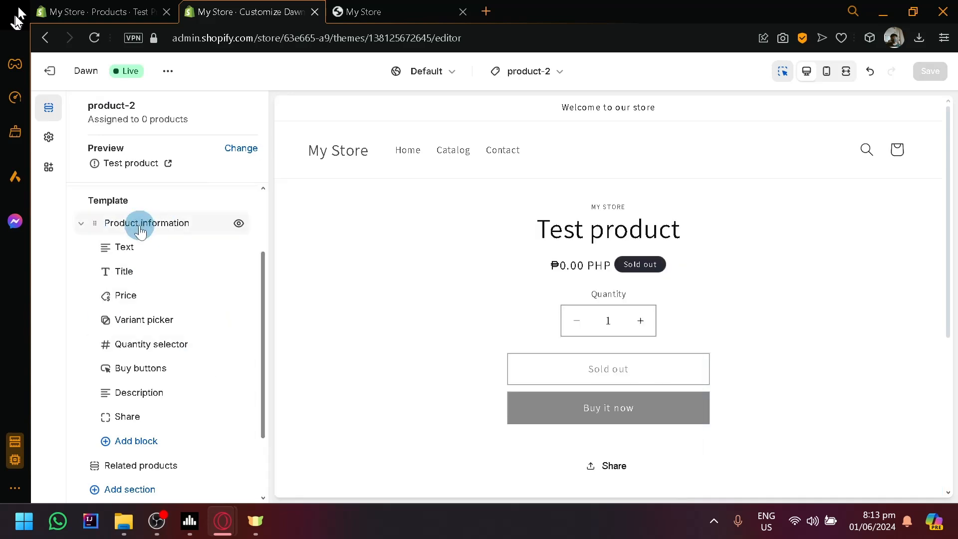
click(142, 228)
click(177, 249)
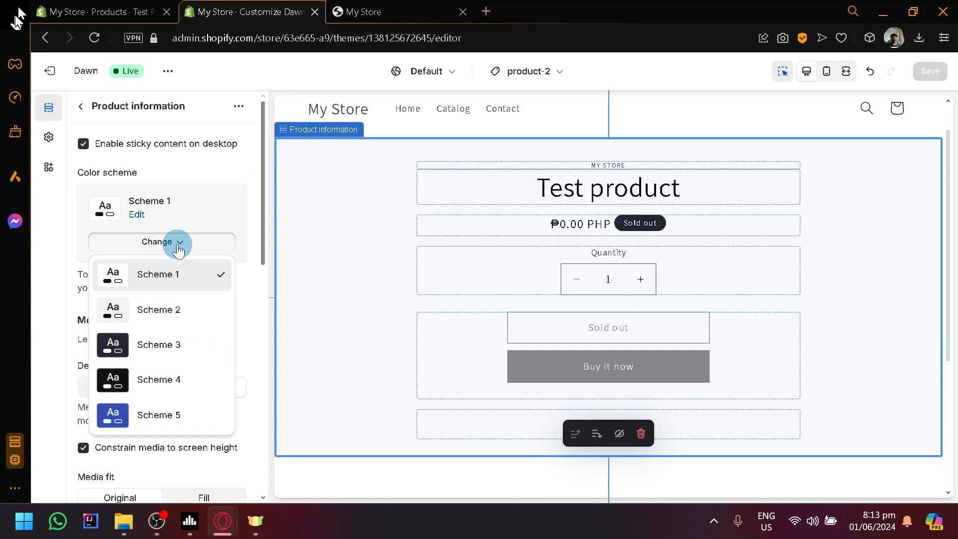
click(158, 354)
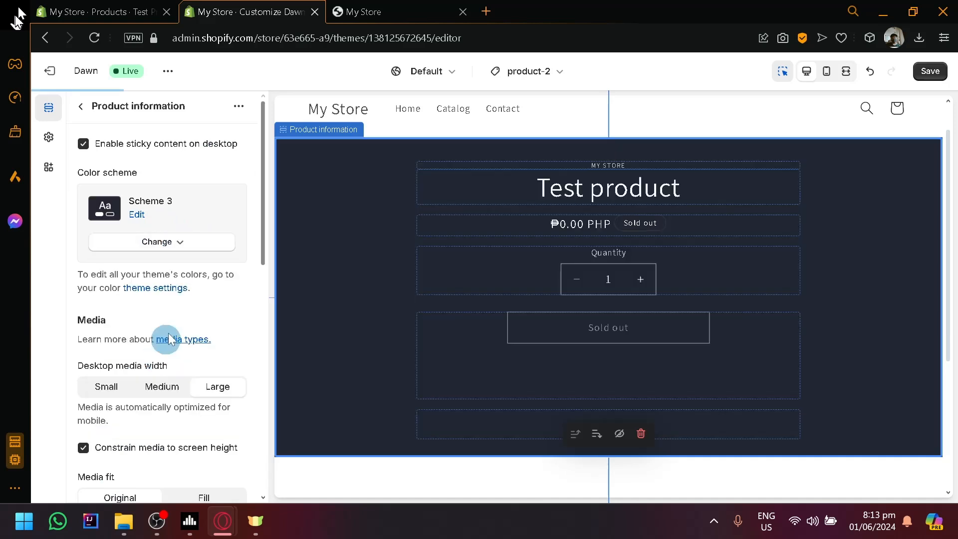
click(82, 107)
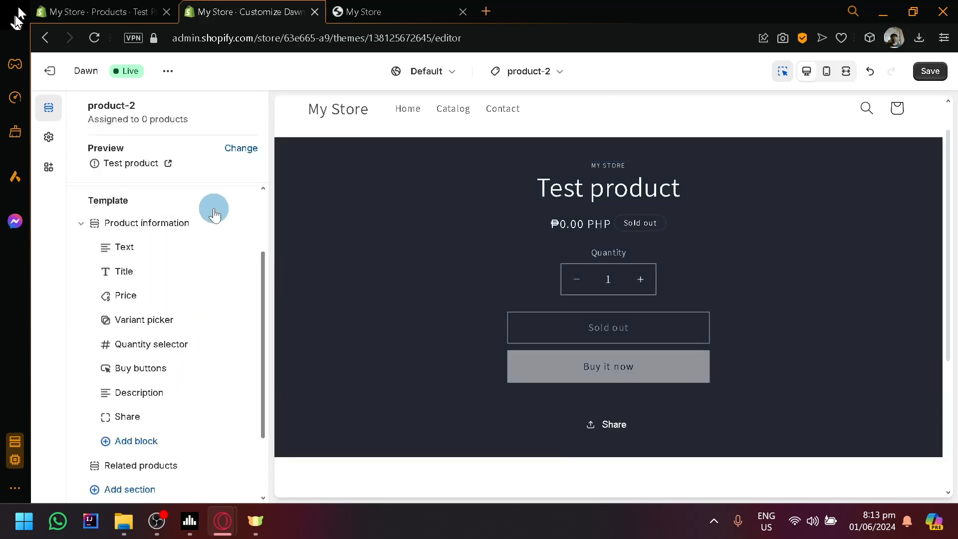
- Add a Collection list section above Product information in the product-2 template and check it in the preview
click(171, 210)
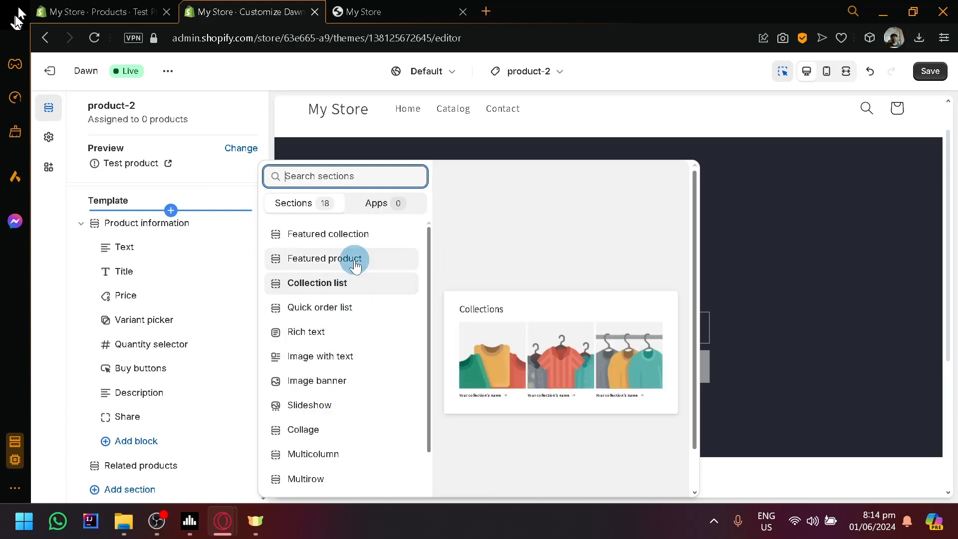
click(353, 282)
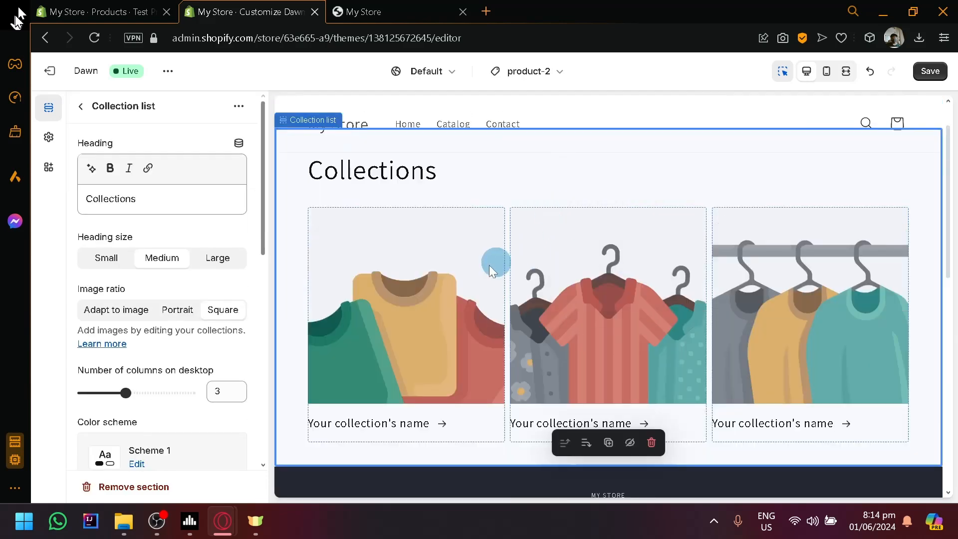
scroll(499, 265, down, 10)
scroll(587, 231, up, 8)
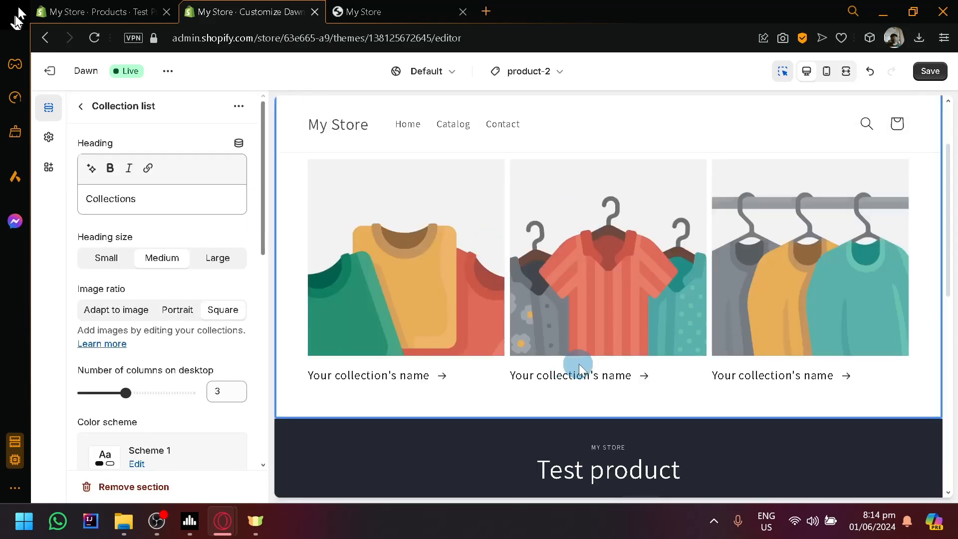
scroll(579, 371, down, 5)
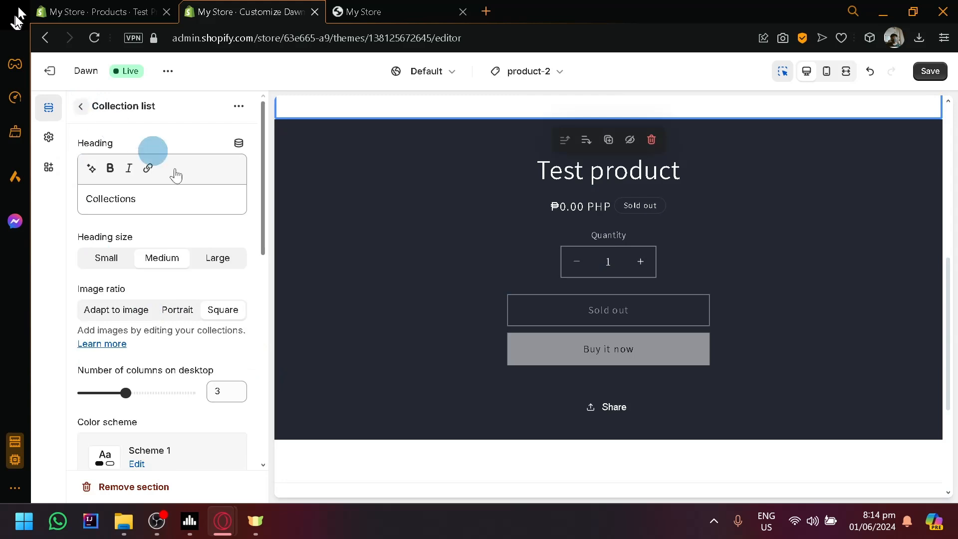
- Move the Collection list section below Product information and save the product-2 template
click(81, 106)
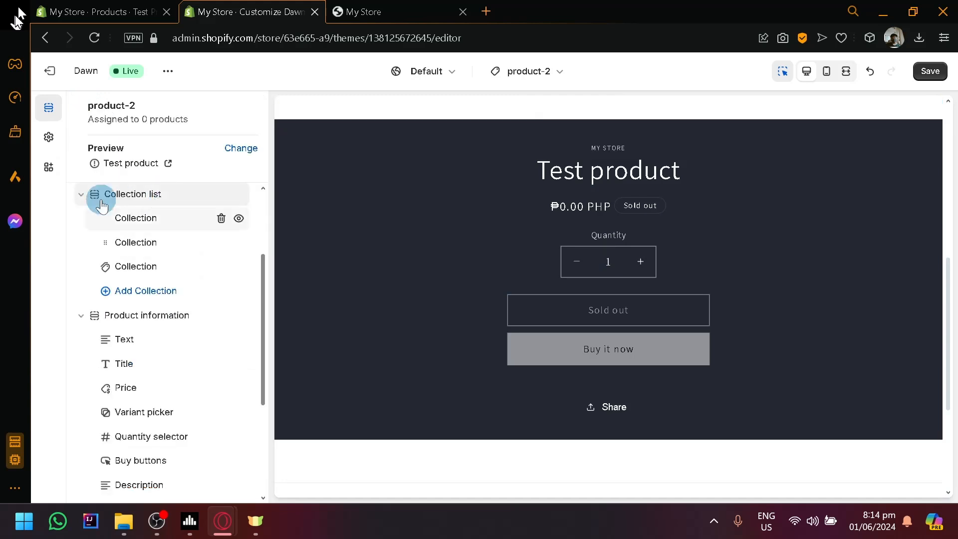
drag(102, 205, 107, 360)
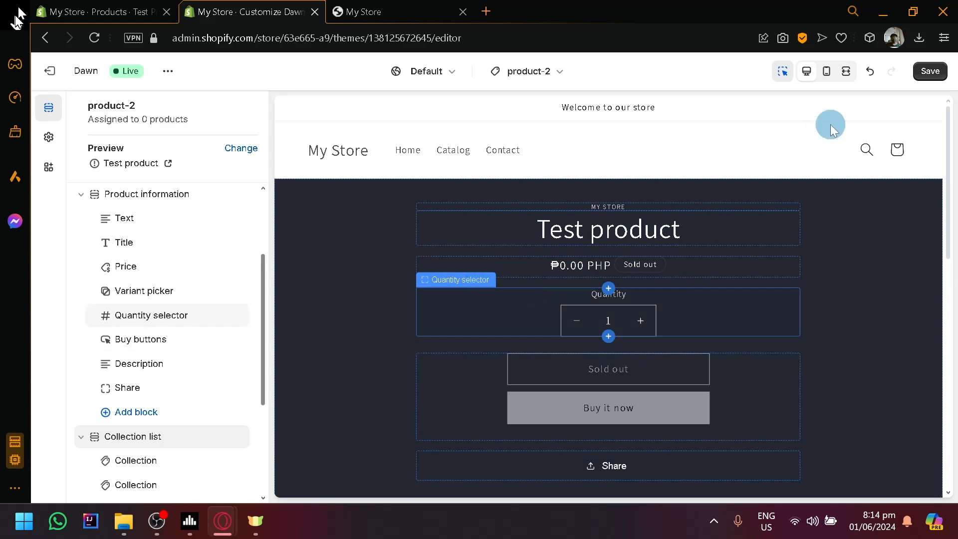
click(931, 71)
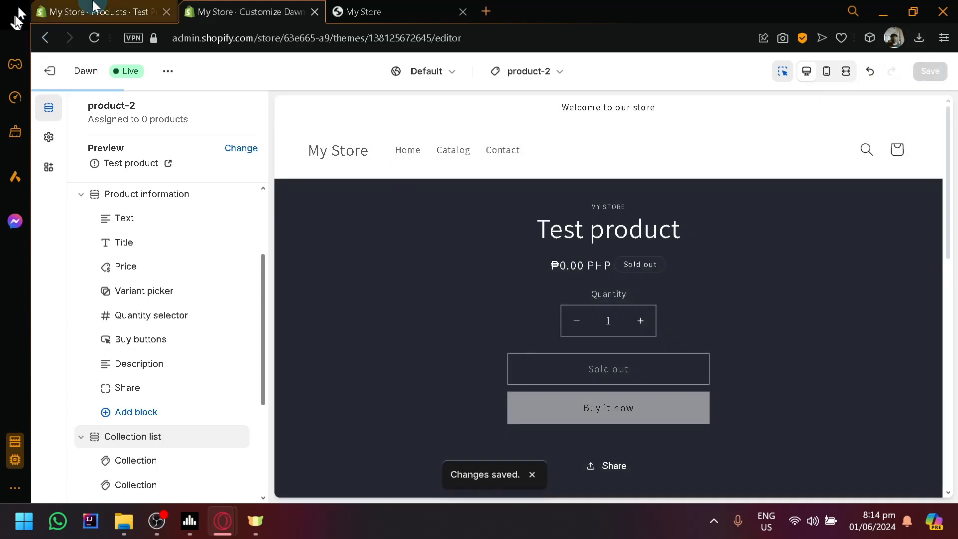
- Switch to the Shopify admin's product pages, open Test product and check its assigned theme template
click(93, 5)
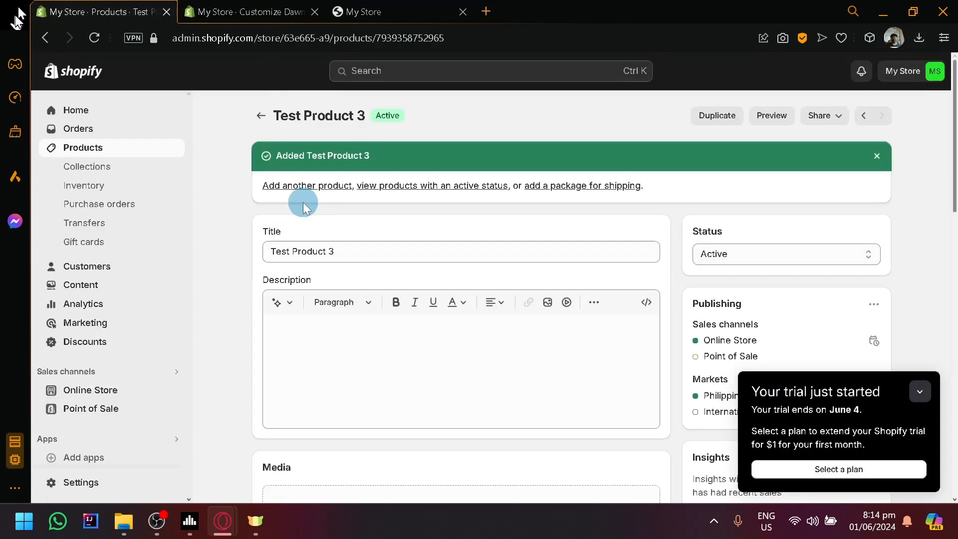
click(259, 113)
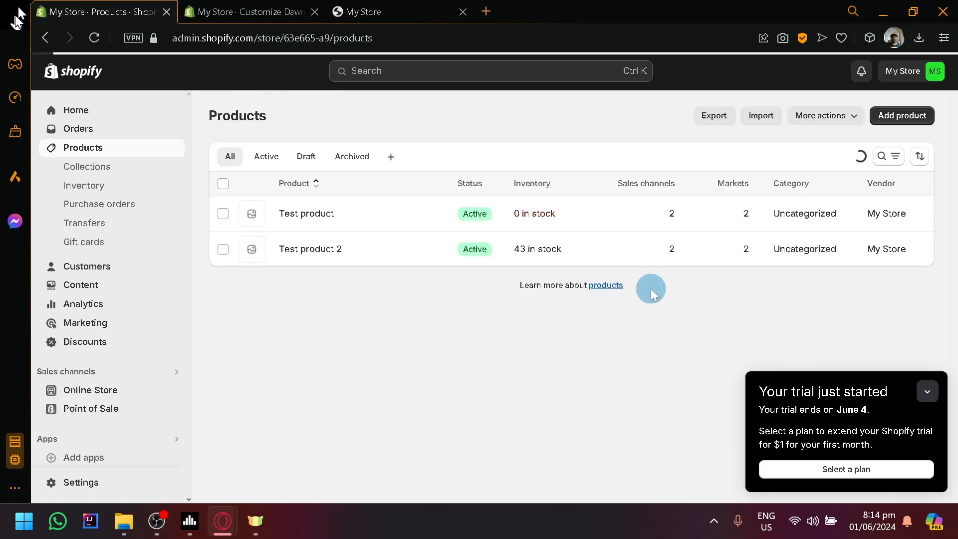
click(324, 214)
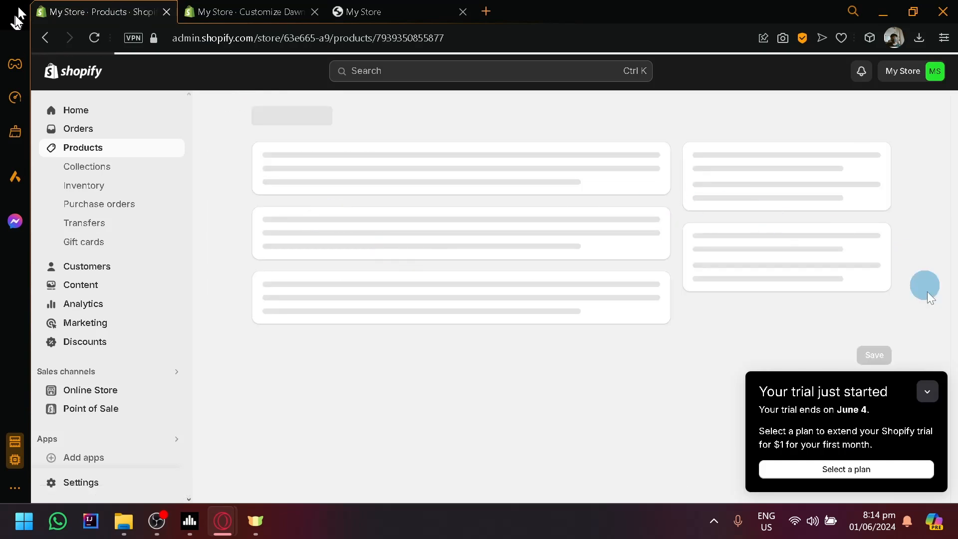
click(927, 392)
scroll(920, 342, down, 10)
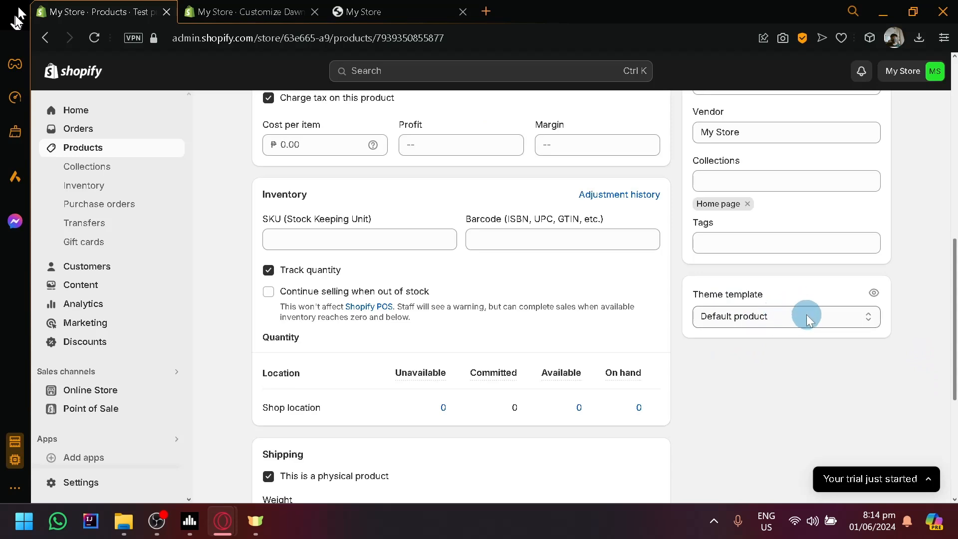
scroll(773, 319, up, 10)
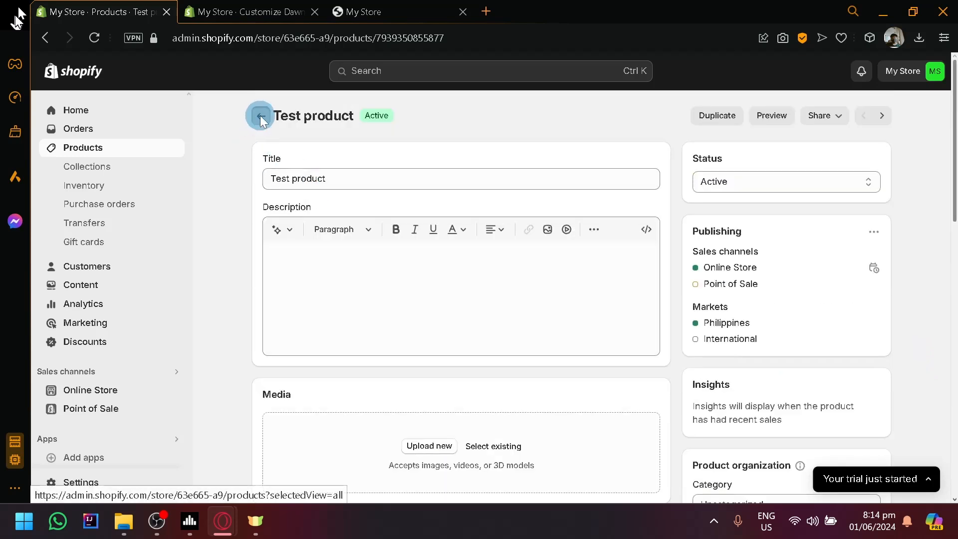
- Assign the product-1 theme template to Test product 2 and save the product
click(259, 119)
click(398, 249)
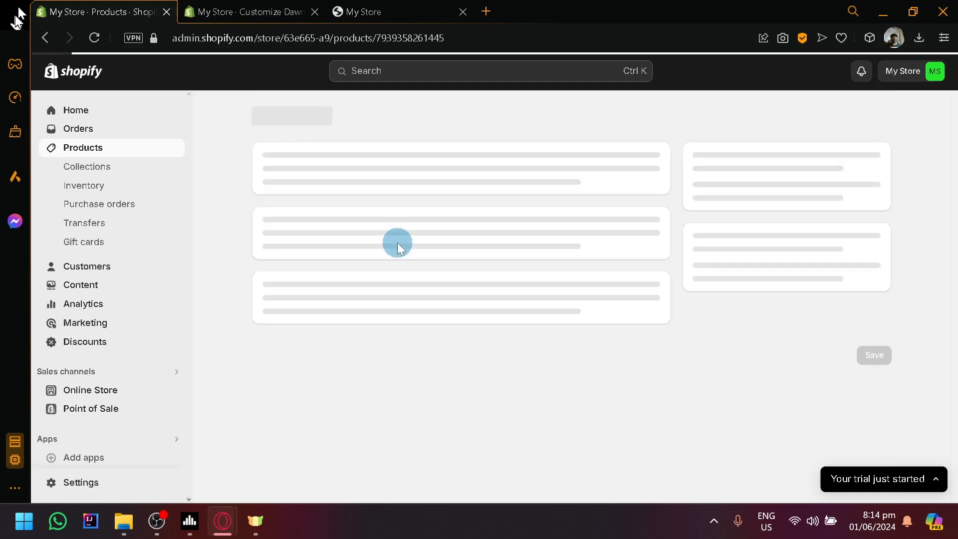
scroll(816, 236, down, 10)
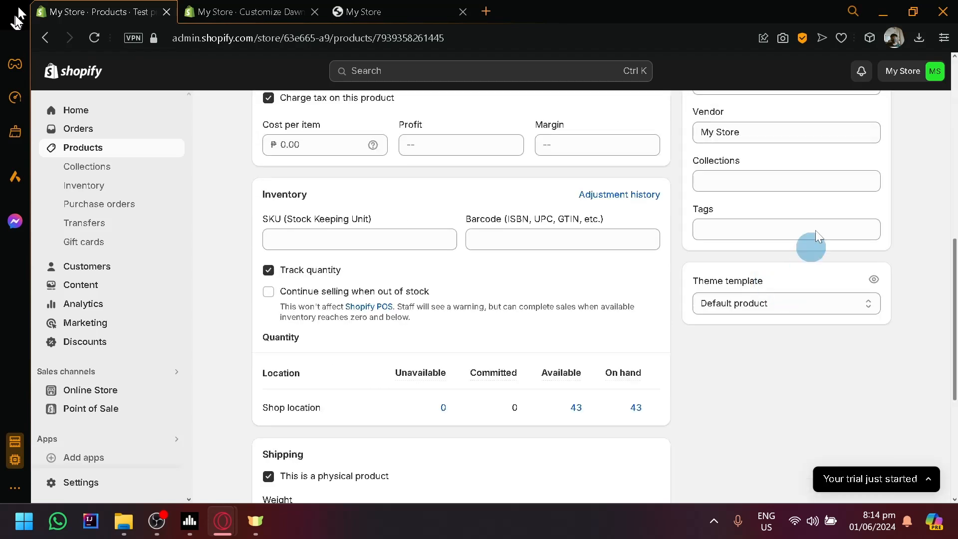
click(838, 303)
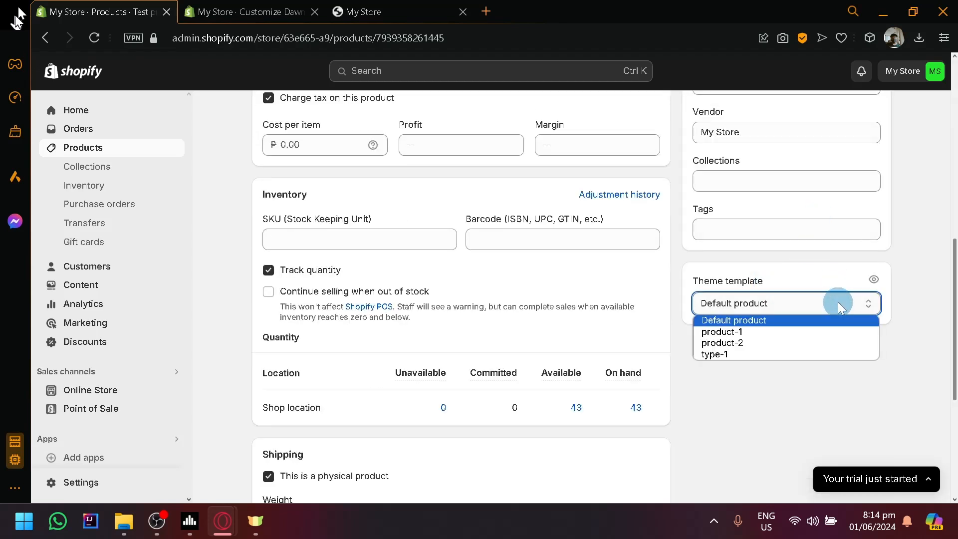
click(788, 334)
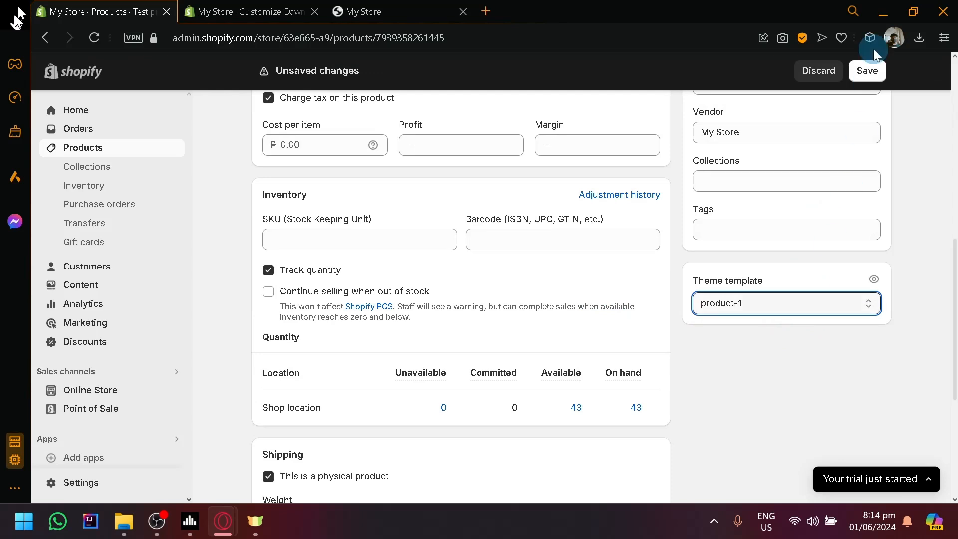
click(867, 71)
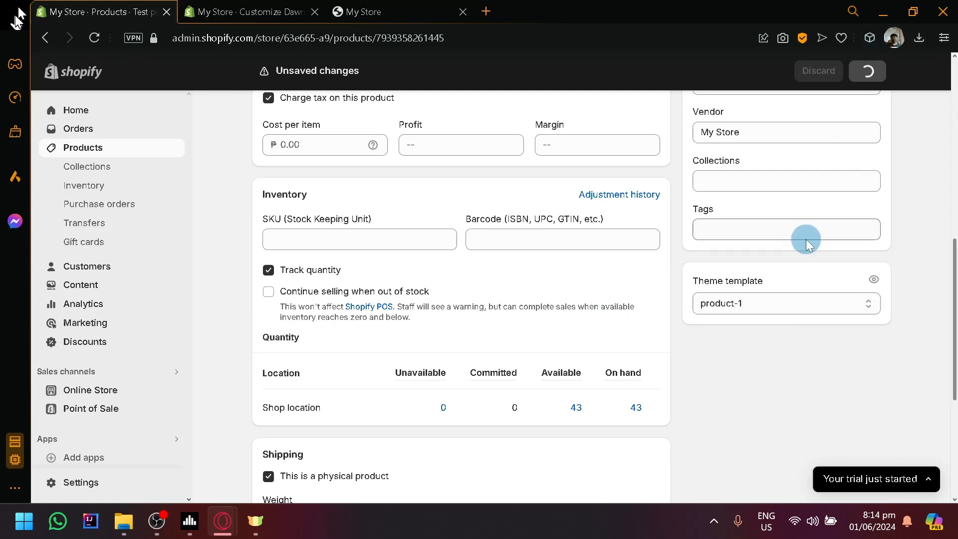
scroll(809, 428, up, 10)
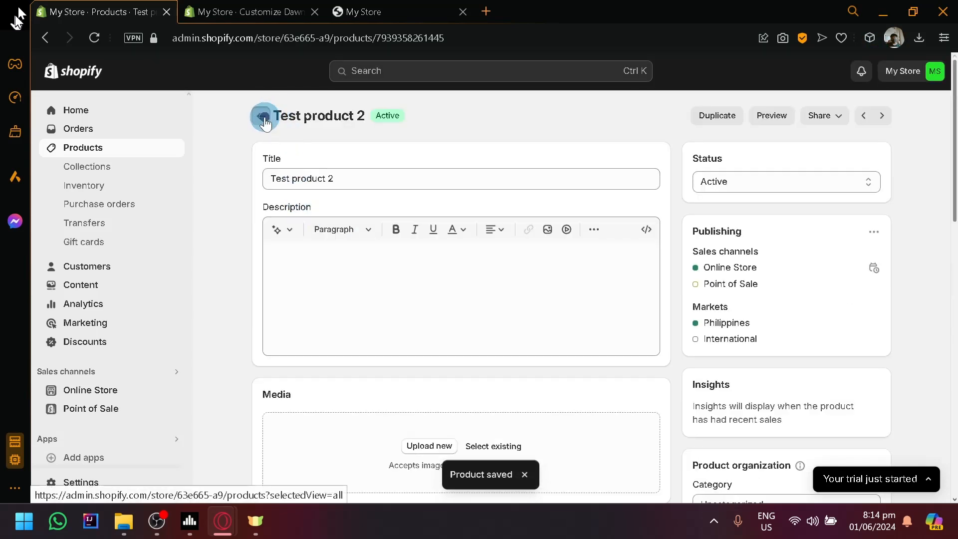
- Assign the product-2 theme template to Test Product 3 and save the product
click(265, 120)
click(336, 282)
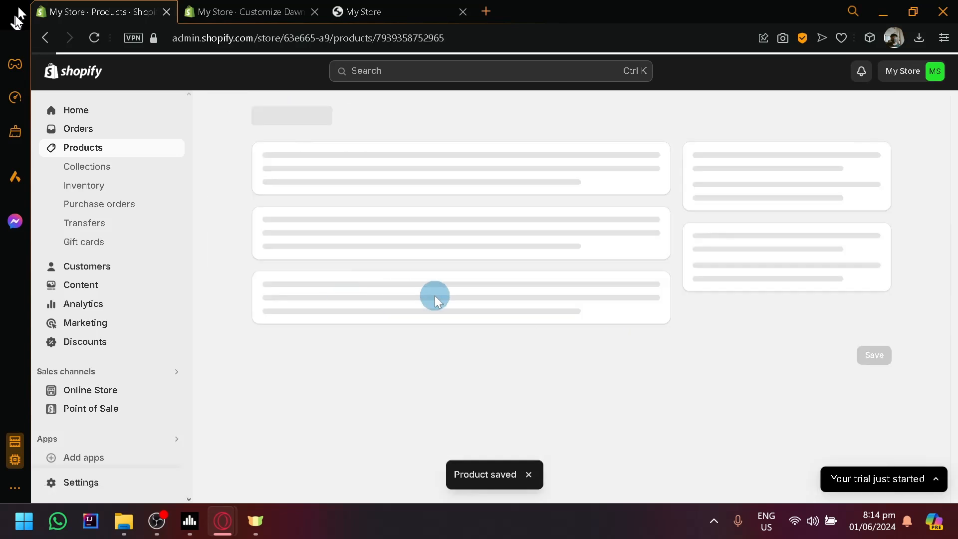
scroll(768, 275, down, 10)
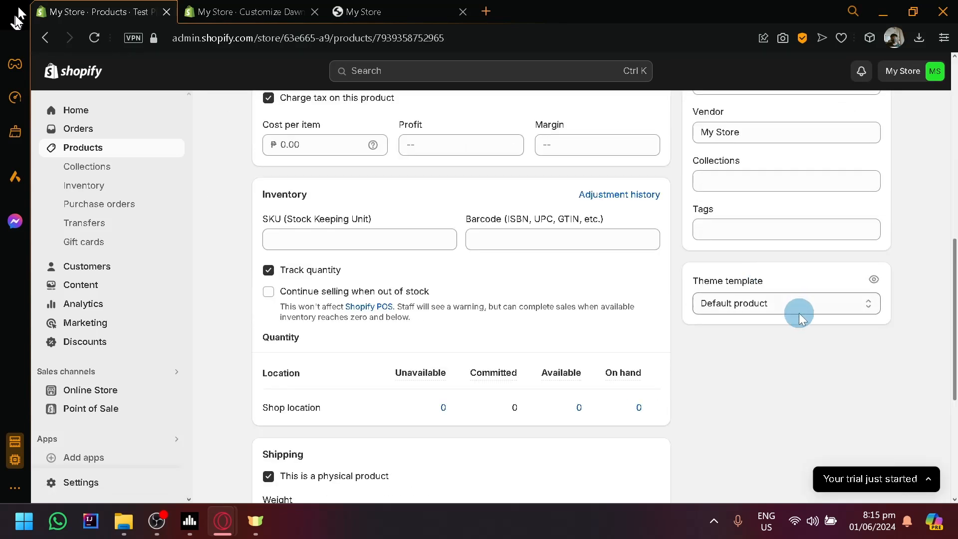
click(798, 307)
click(777, 343)
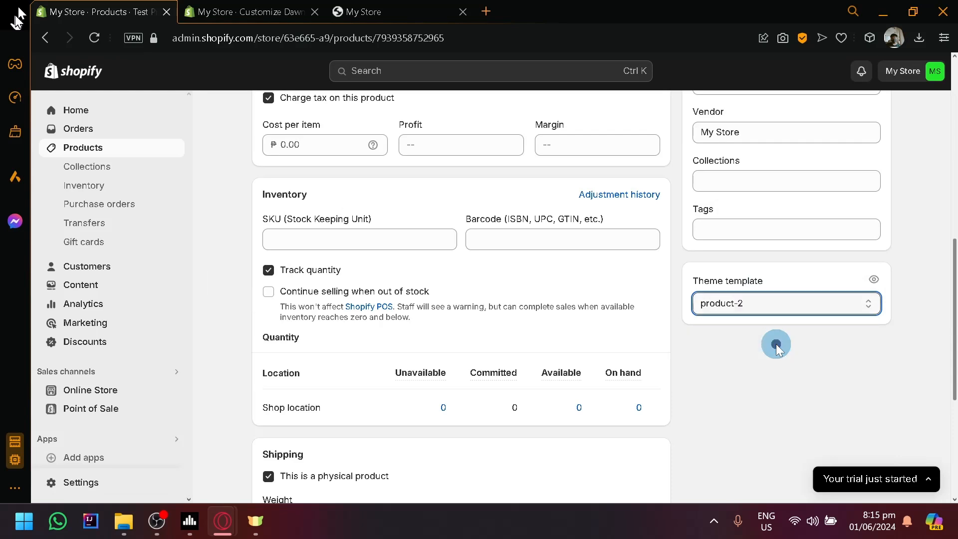
scroll(821, 220, up, 8)
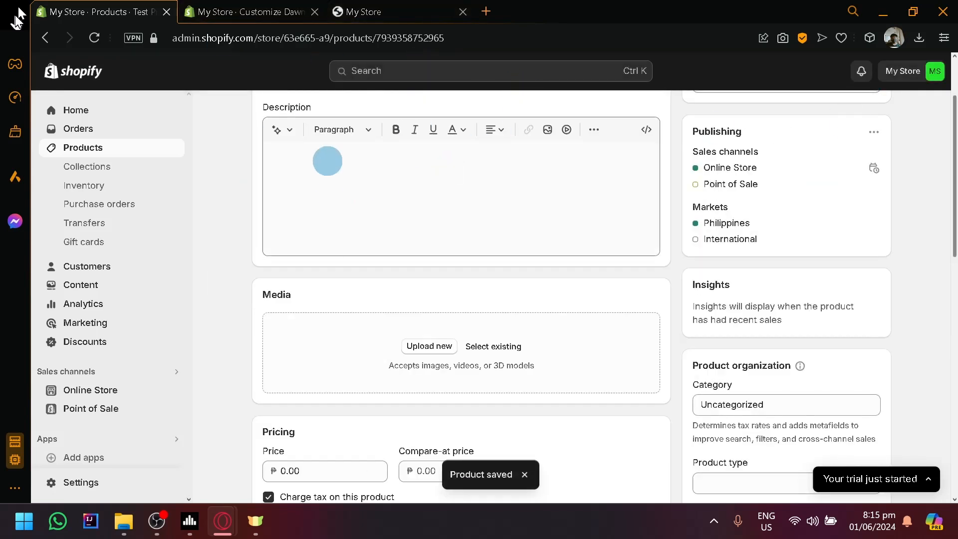
scroll(327, 159, up, 3)
- Switch to the storefront preview and open Test product, Test product 2 and Test Product 3 in separate browser tabs
click(350, 12)
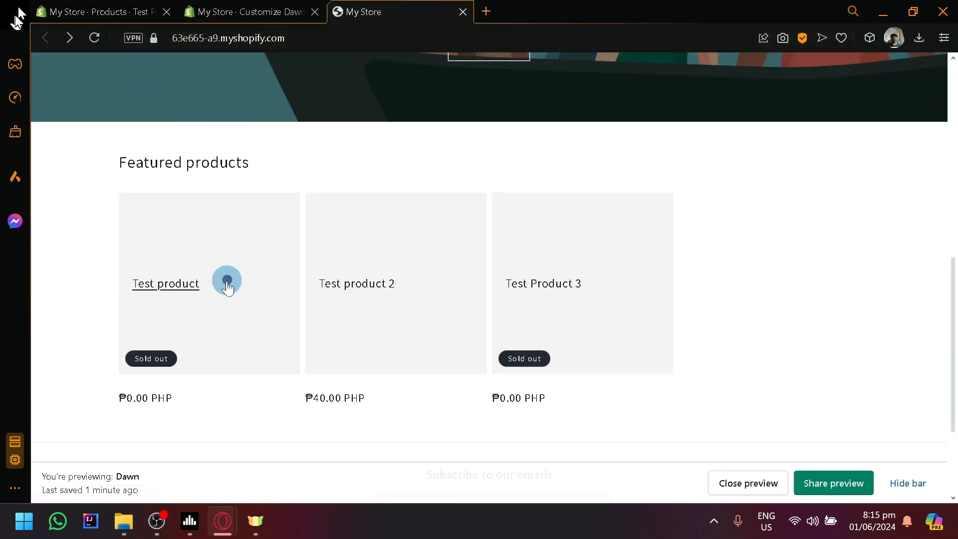
right_click(228, 283)
click(265, 293)
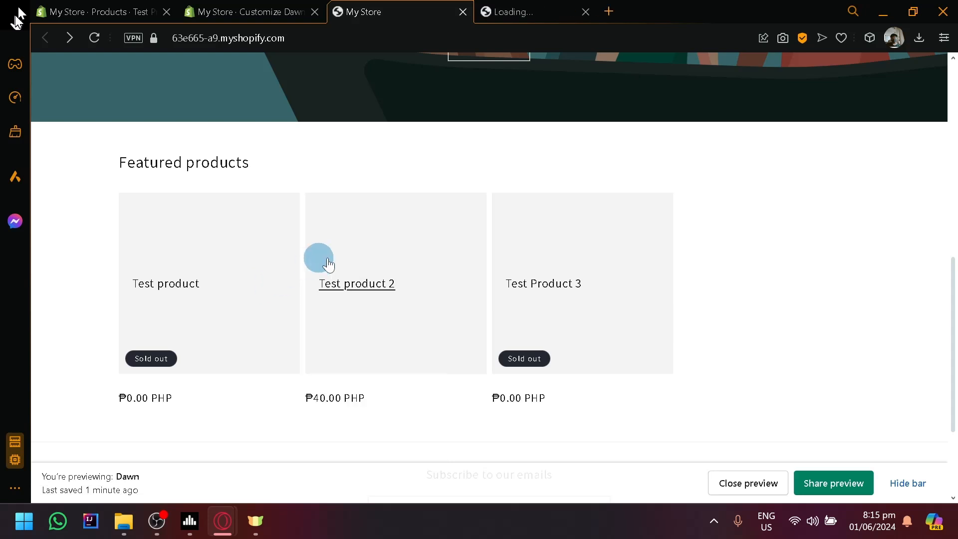
right_click(344, 260)
click(378, 272)
right_click(556, 286)
click(576, 297)
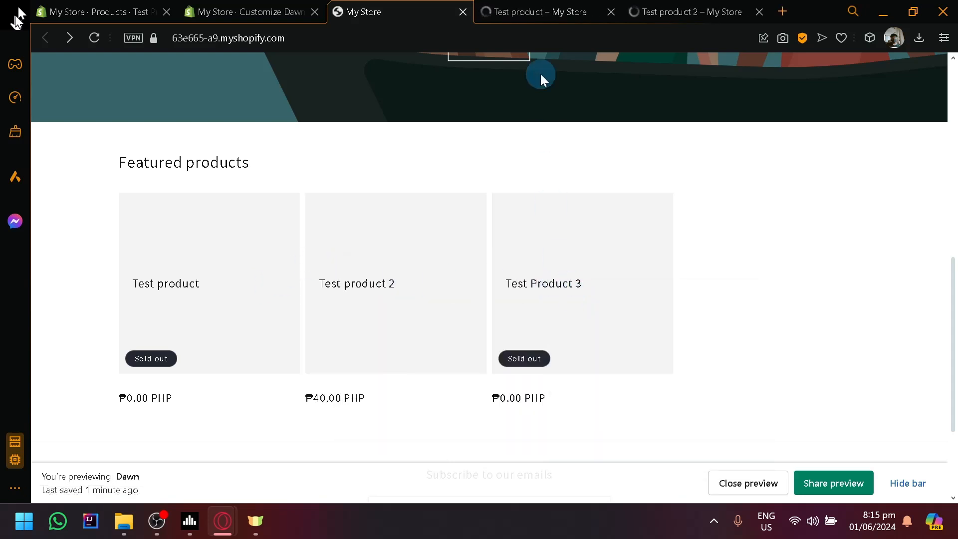
- Compare the three storefront product pages, checking the layout, stock text, colors and Collections section that each template shows
click(469, 11)
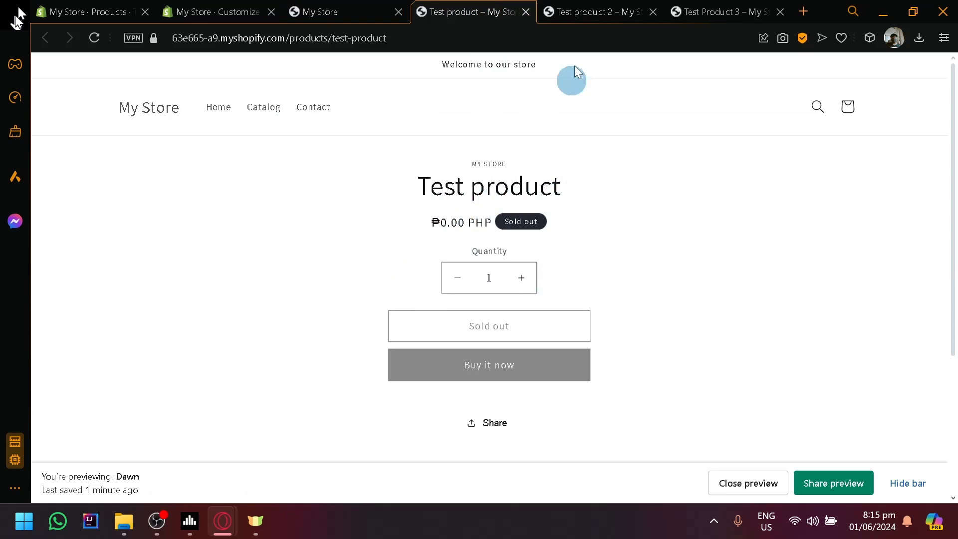
click(584, 10)
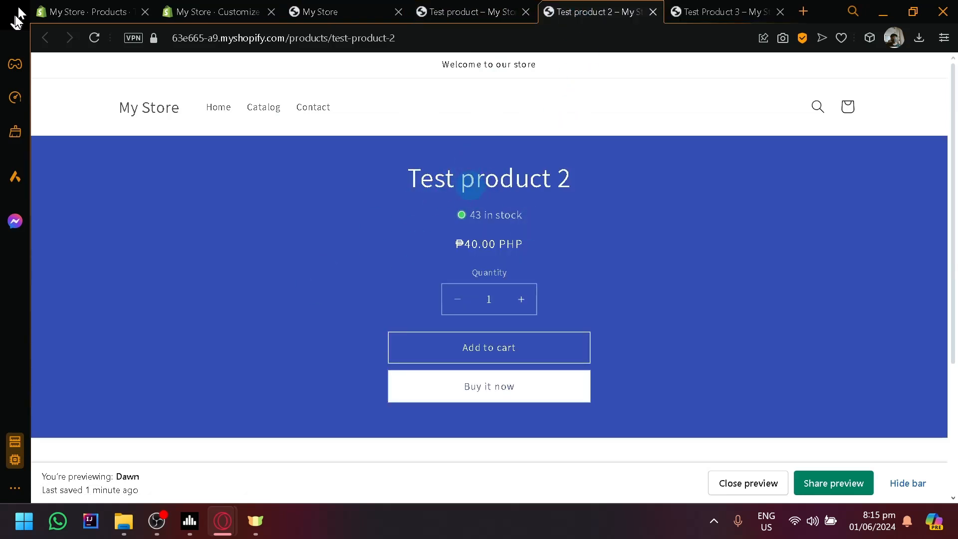
drag(419, 179, 585, 161)
click(660, 230)
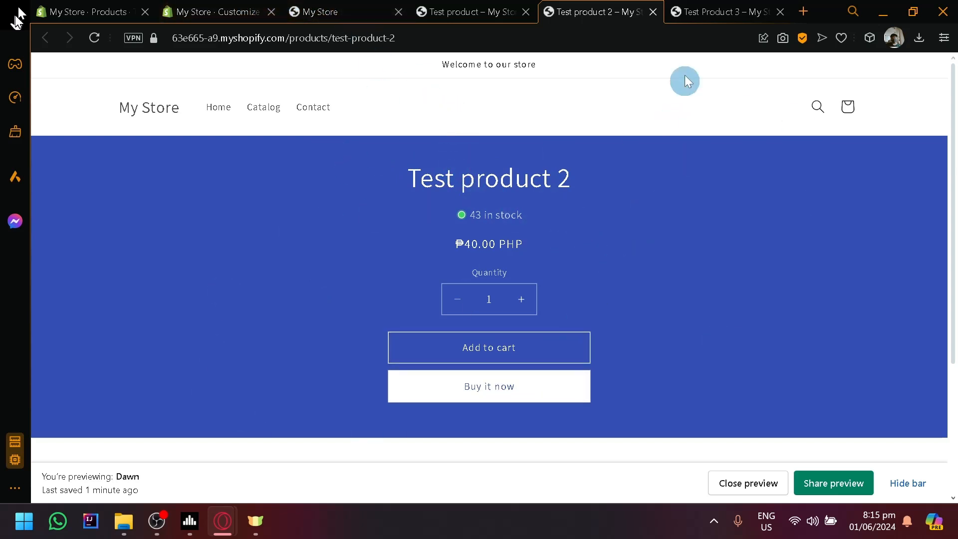
drag(465, 214, 528, 215)
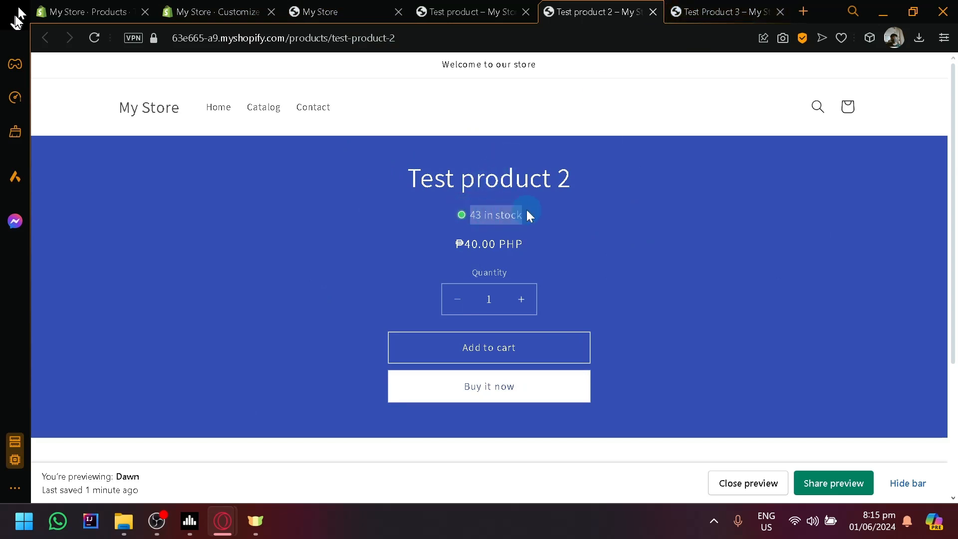
click(564, 215)
click(724, 11)
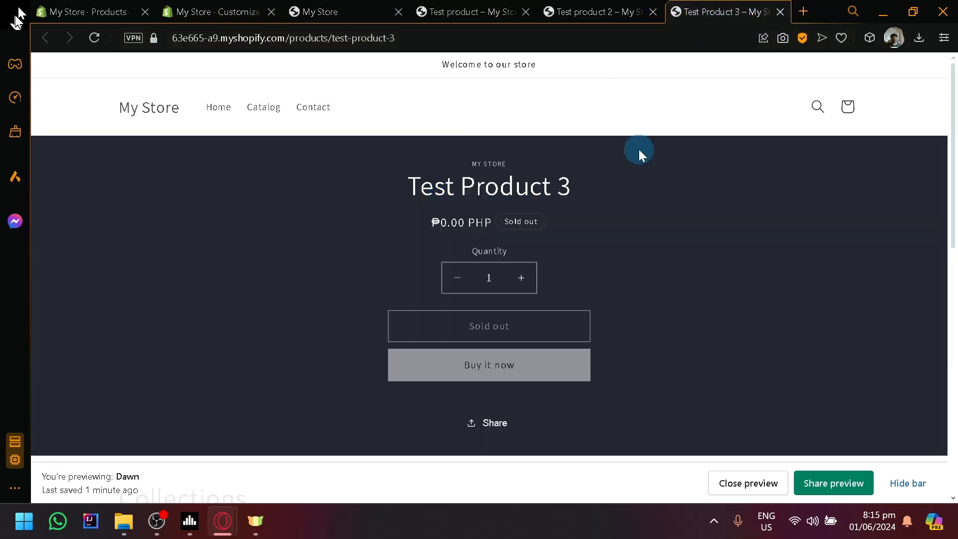
drag(414, 165, 771, 284)
scroll(784, 283, down, 8)
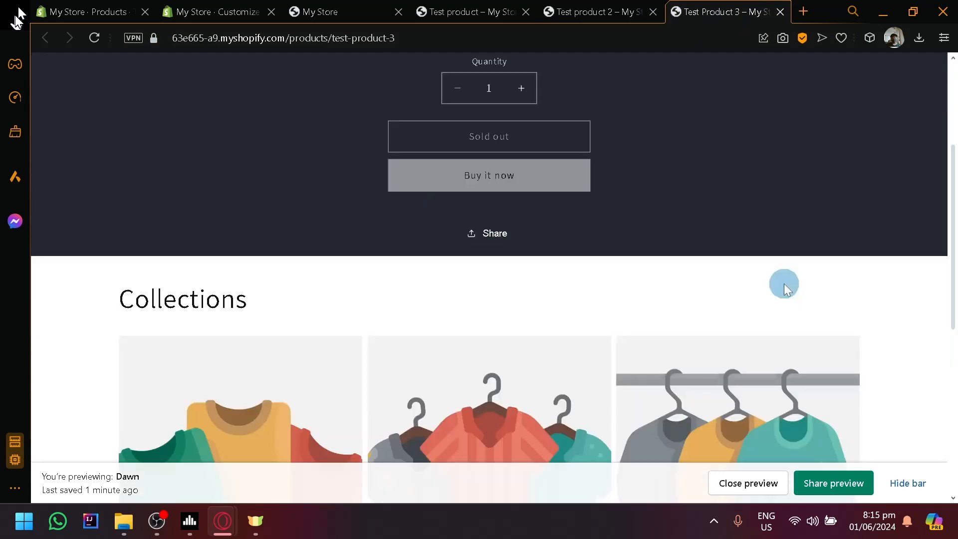
scroll(408, 216, up, 8)
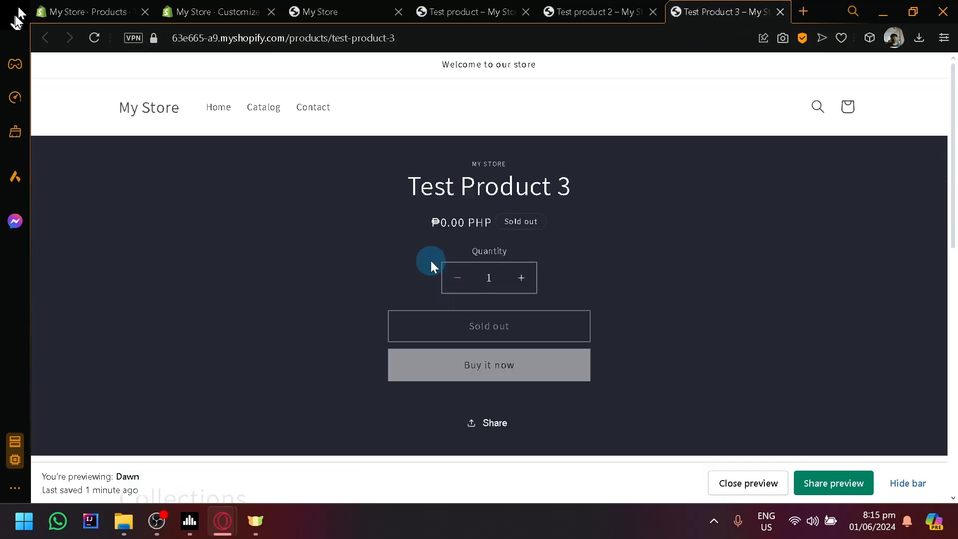
- Return to Test Product 3 in the Shopify admin and look through its product settings
click(218, 10)
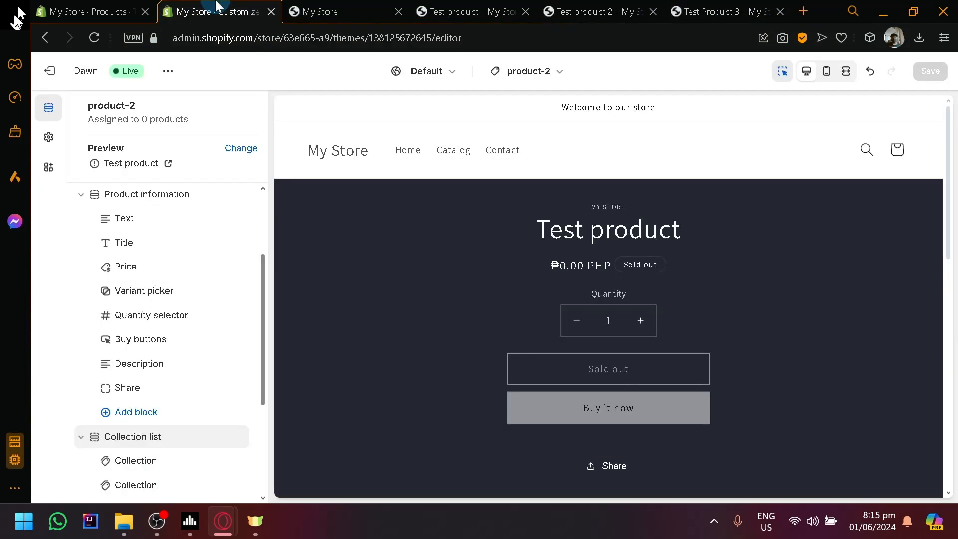
click(129, 7)
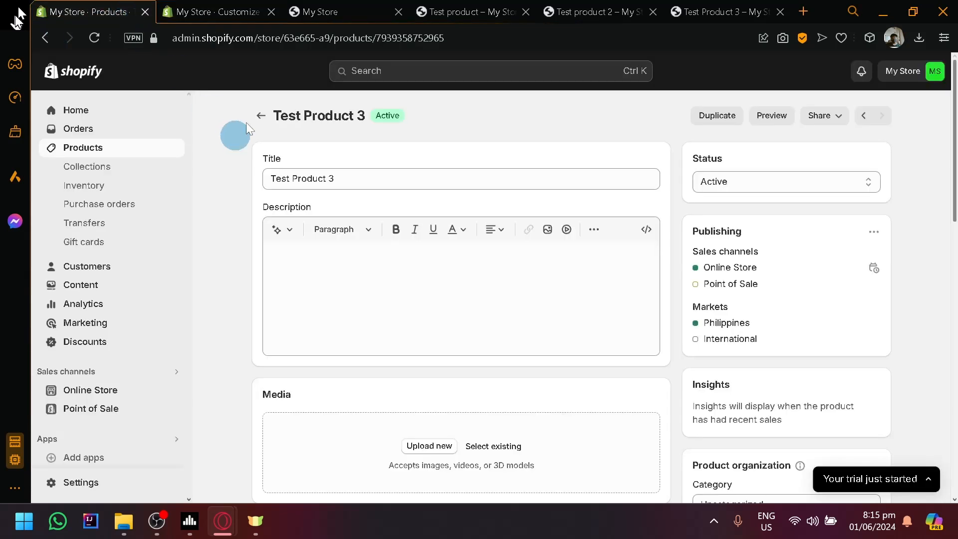
scroll(673, 258, down, 8)
scroll(684, 262, up, 8)
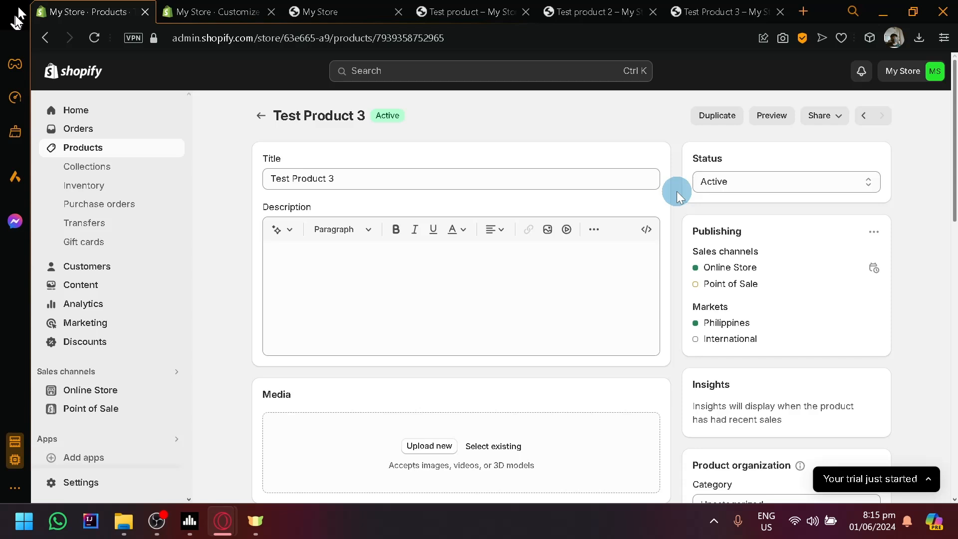
- Switch to the theme editor and browse the sections and page types available for the product-2 template
click(215, 11)
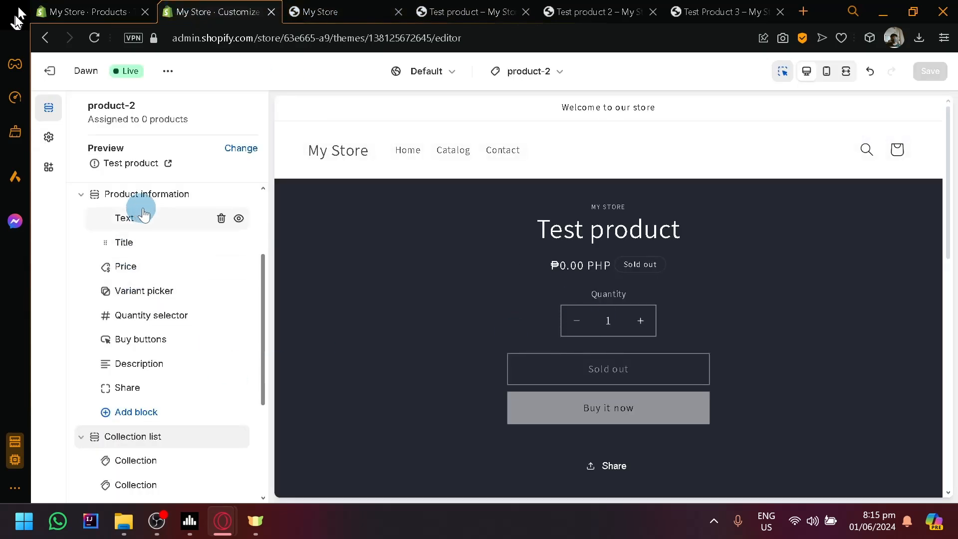
drag(144, 214, 152, 412)
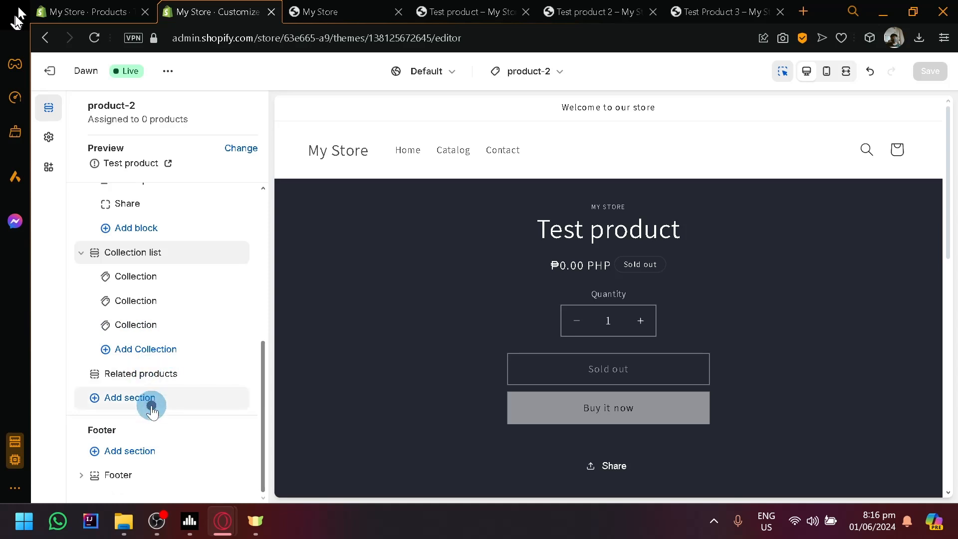
click(152, 412)
scroll(300, 356, down, 3)
scroll(319, 369, up, 3)
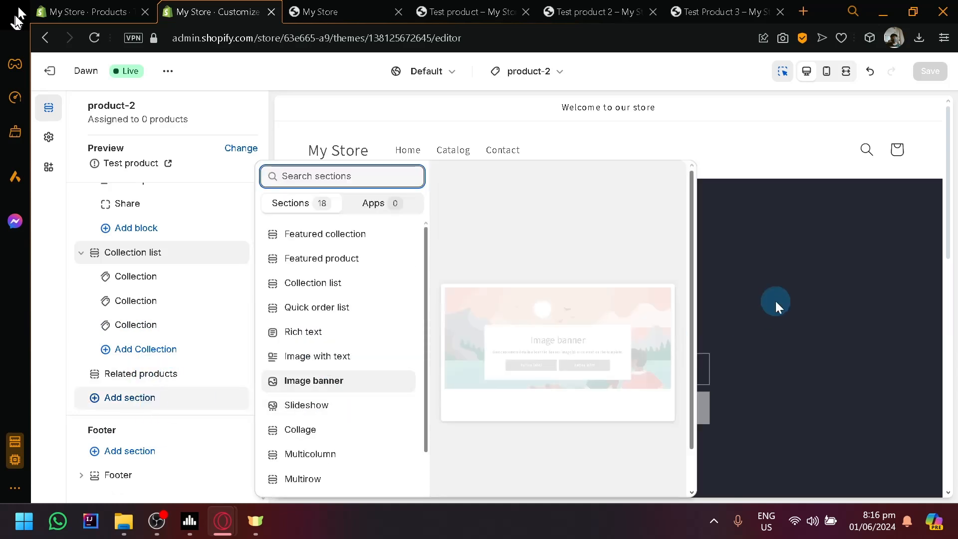
click(519, 75)
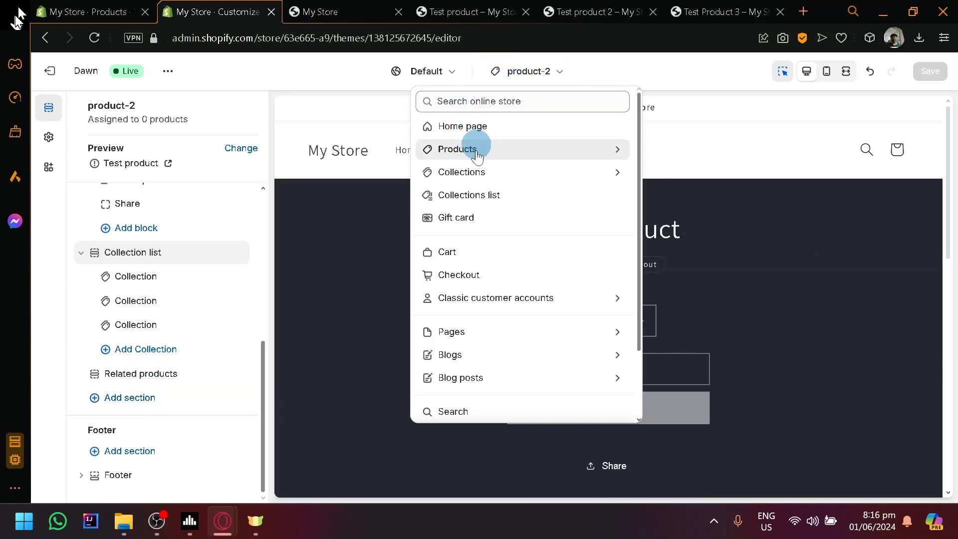
- Review the Product information section's settings in the product-2 template, then return to the template's section list
click(329, 322)
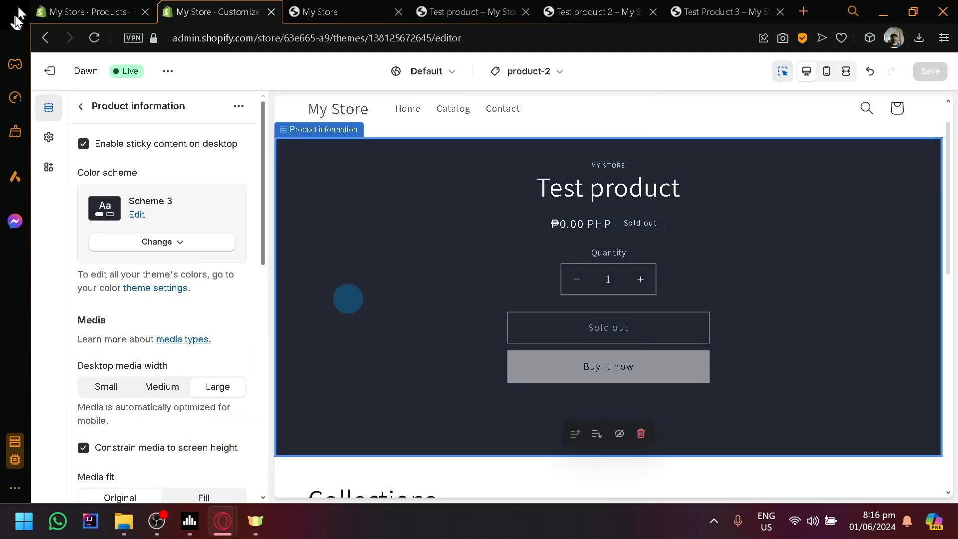
scroll(348, 298, down, 4)
scroll(199, 289, down, 8)
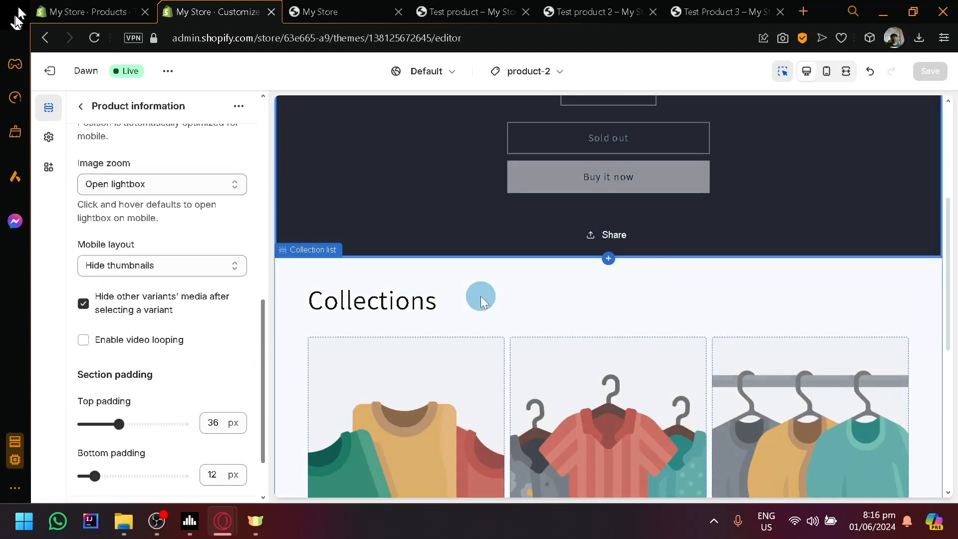
scroll(148, 258, up, 9)
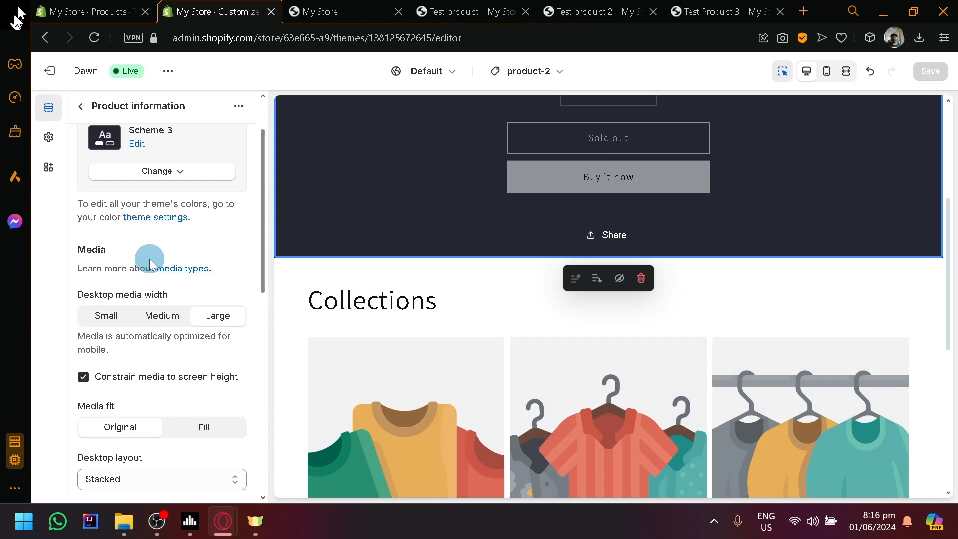
scroll(148, 258, up, 2)
click(81, 107)
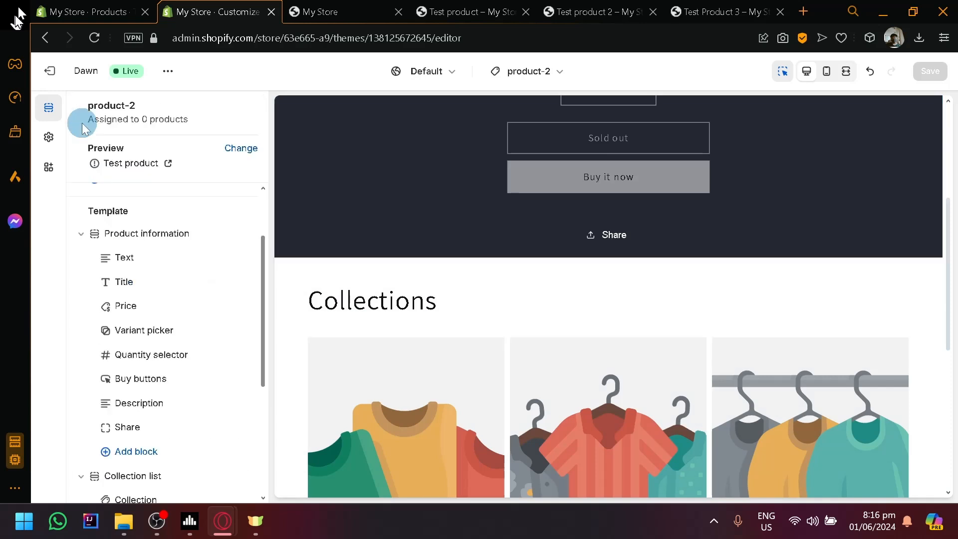
scroll(165, 198, up, 3)
- Switch to the Shopify admin and open the recommended apps for adding to the store
click(100, 11)
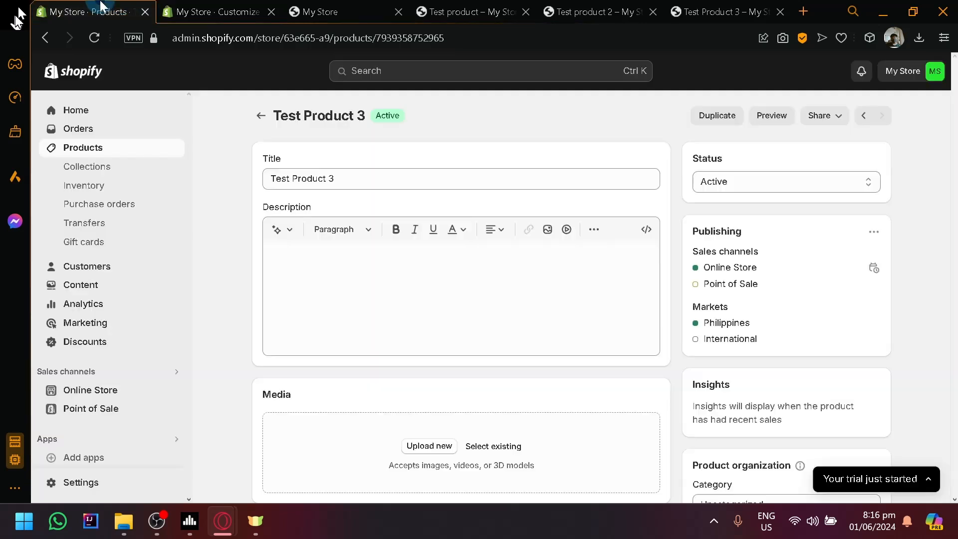
scroll(97, 448, down, 1)
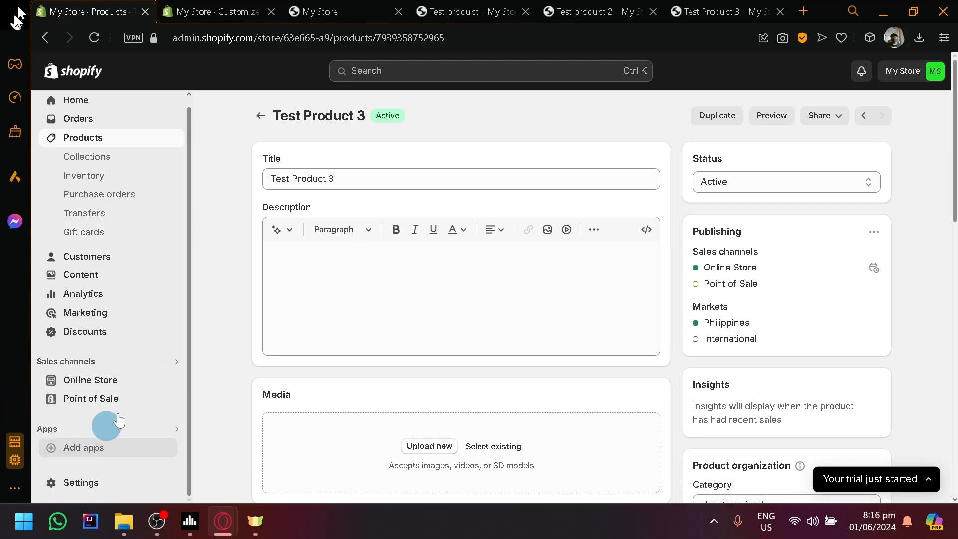
click(94, 448)
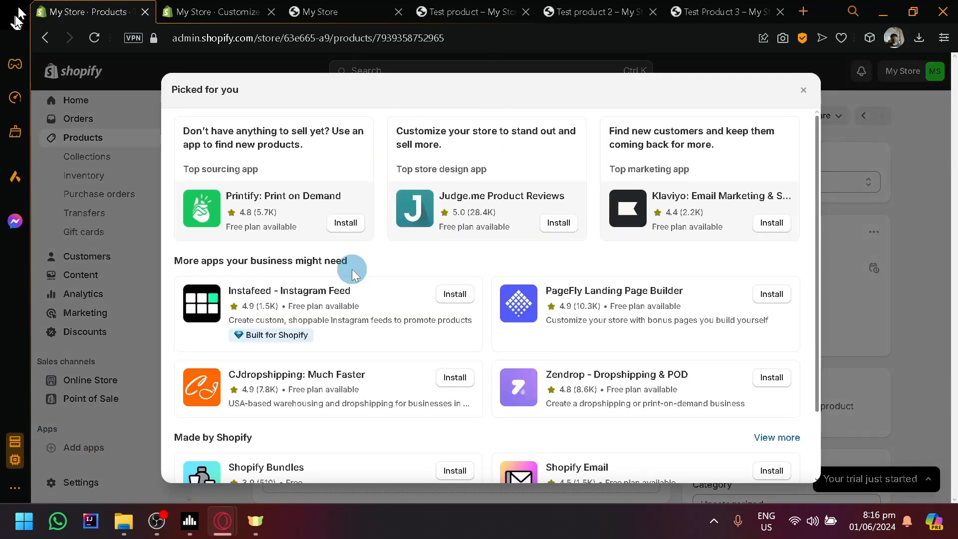